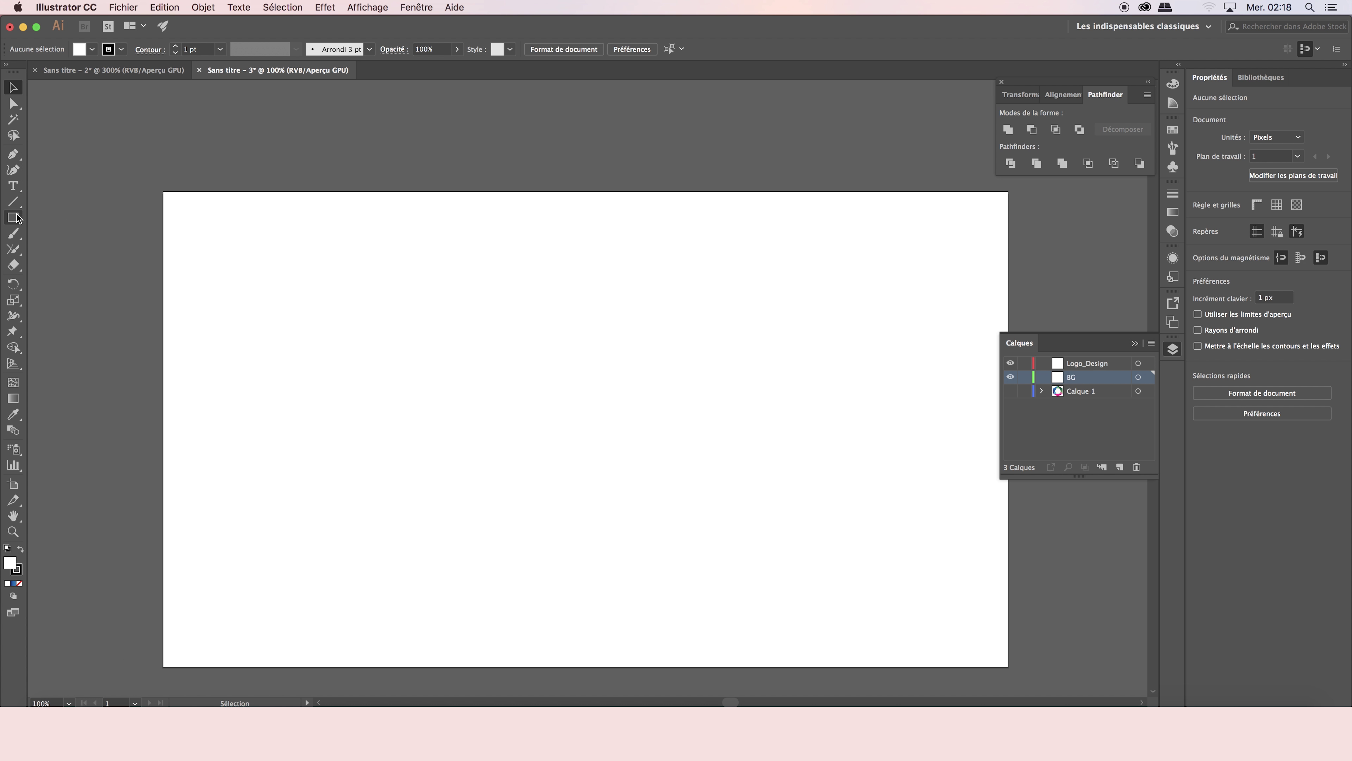
# - Draw a 1280x720 rectangle covering the artboard and fill it light grey
pyautogui.click(16, 218)
pyautogui.moveTo(163, 191); pyautogui.dragTo(1009, 667)
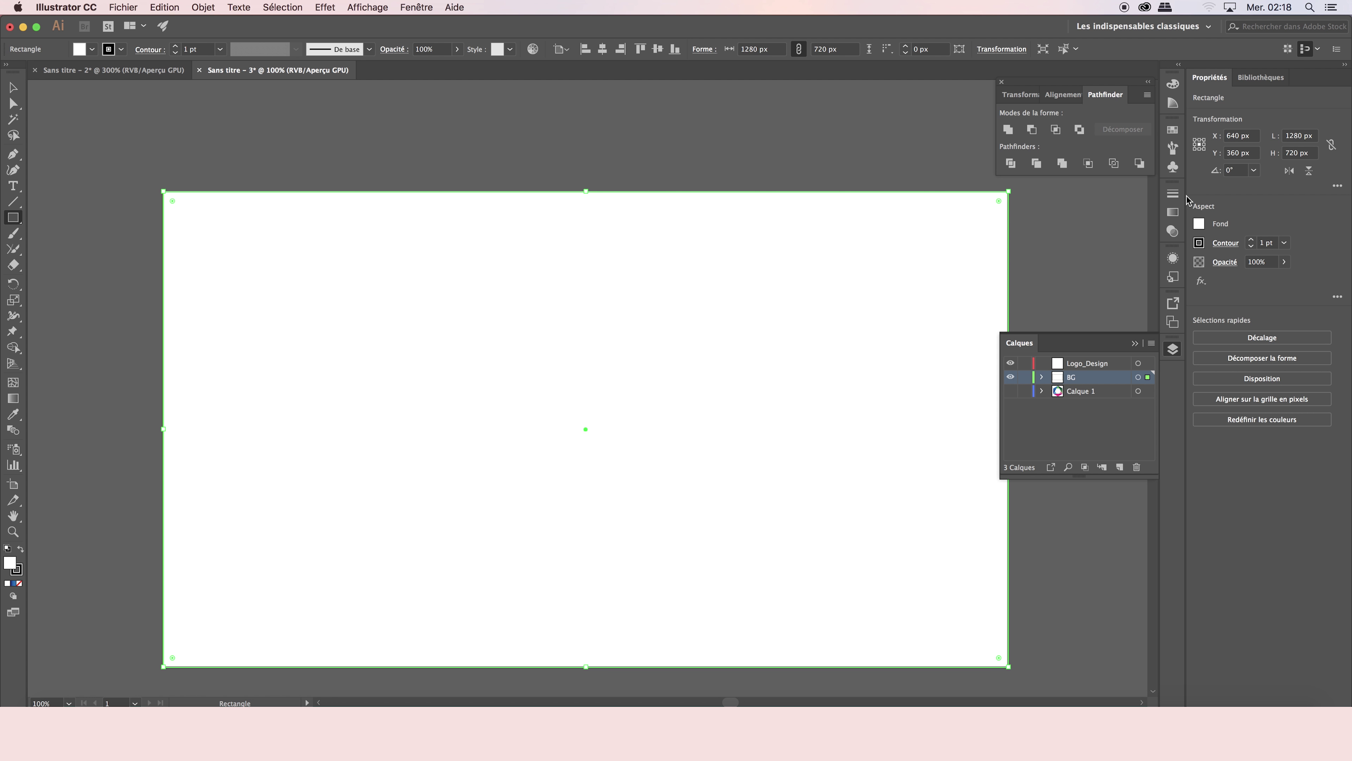
pyautogui.click(1174, 129)
pyautogui.click(1100, 203)
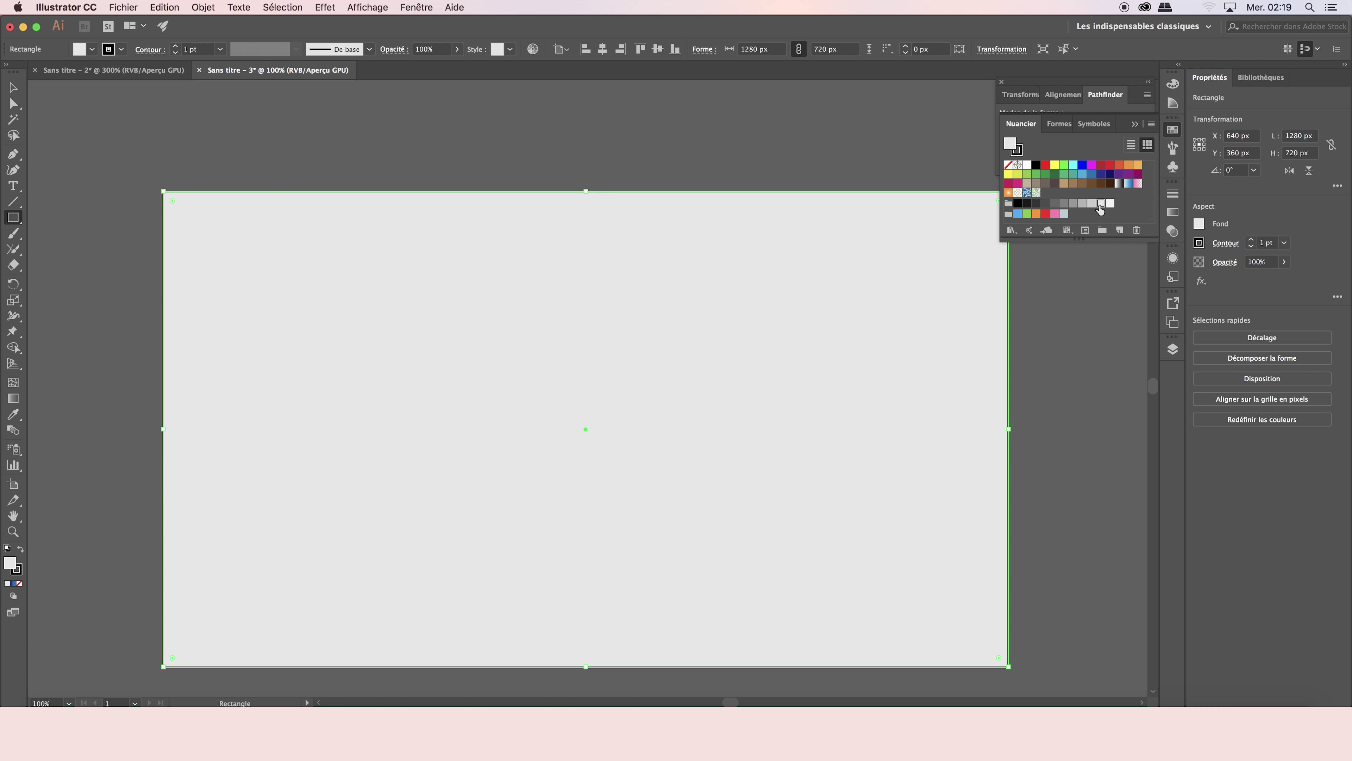
# - Remove the background rectangle's outline and lock the BG layer
pyautogui.click(1173, 349)
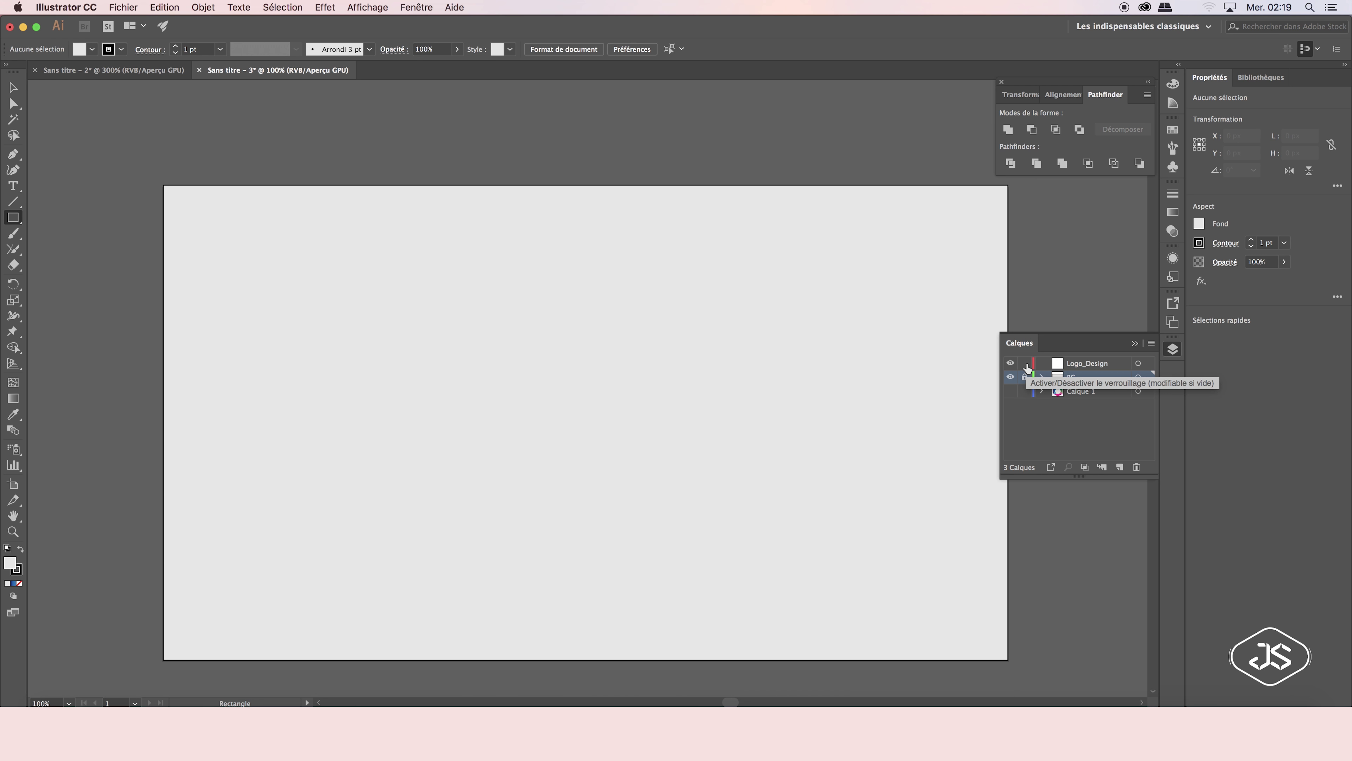
pyautogui.click(211, 308)
pyautogui.click(15, 569)
pyautogui.click(19, 583)
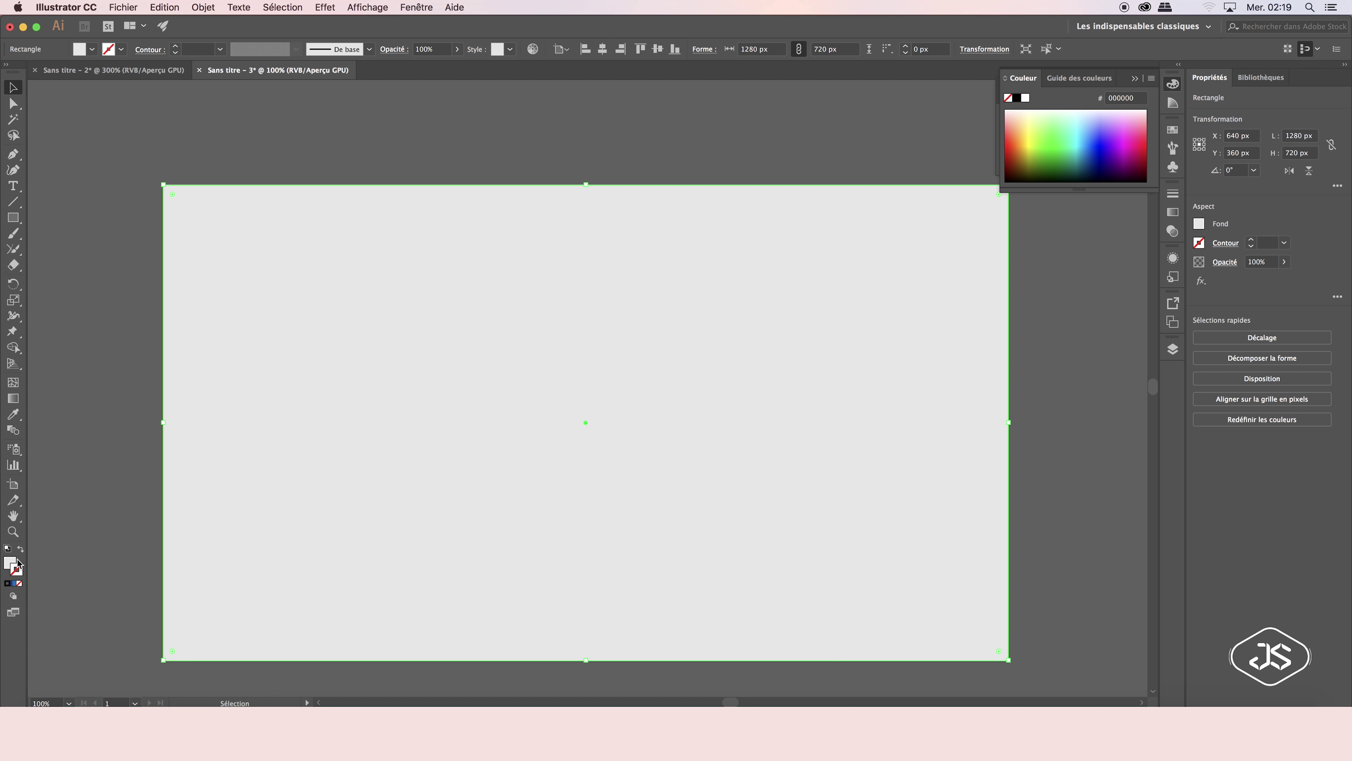
pyautogui.click(1173, 349)
pyautogui.click(1025, 376)
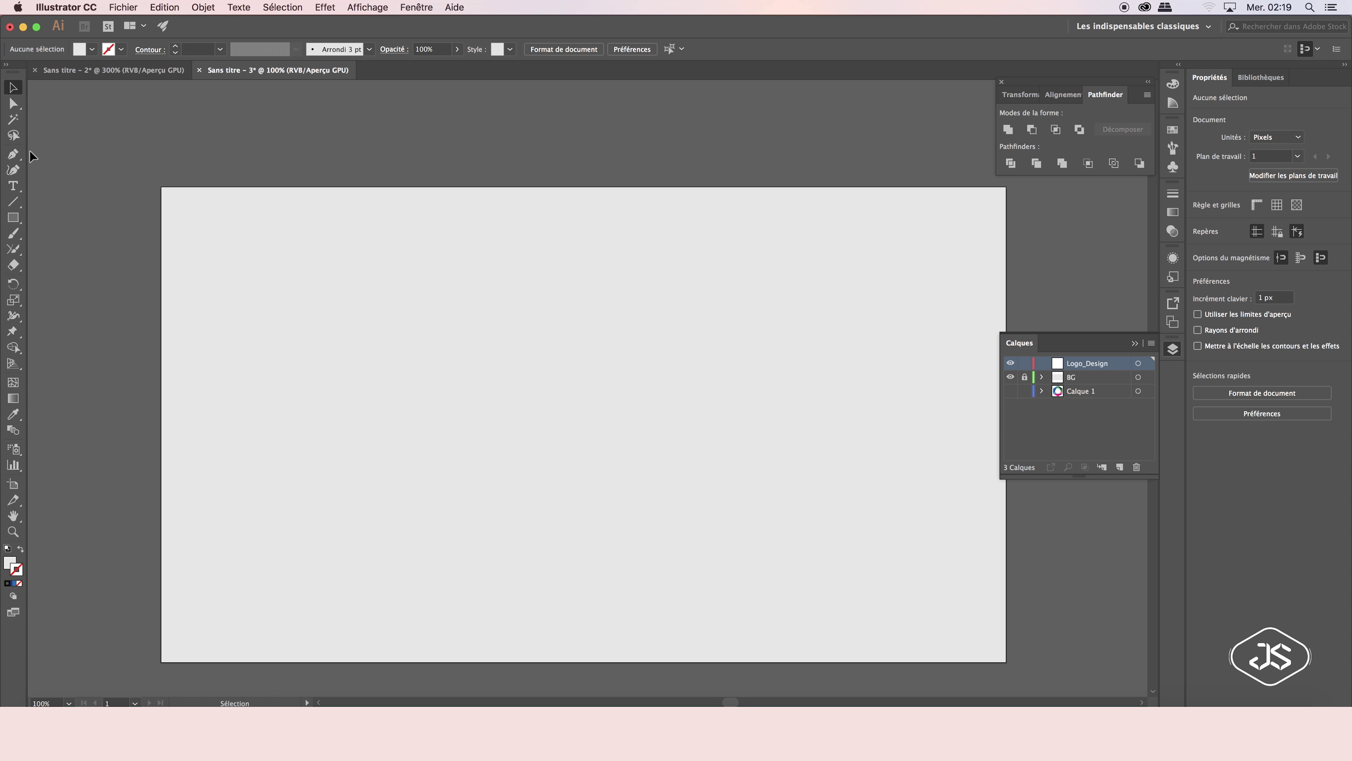
pyautogui.moveTo(13, 217); pyautogui.dragTo(91, 266)
# - Create a 6-sided hexagon, scale it up, and give it default white fill and black stroke
pyautogui.click(568, 402)
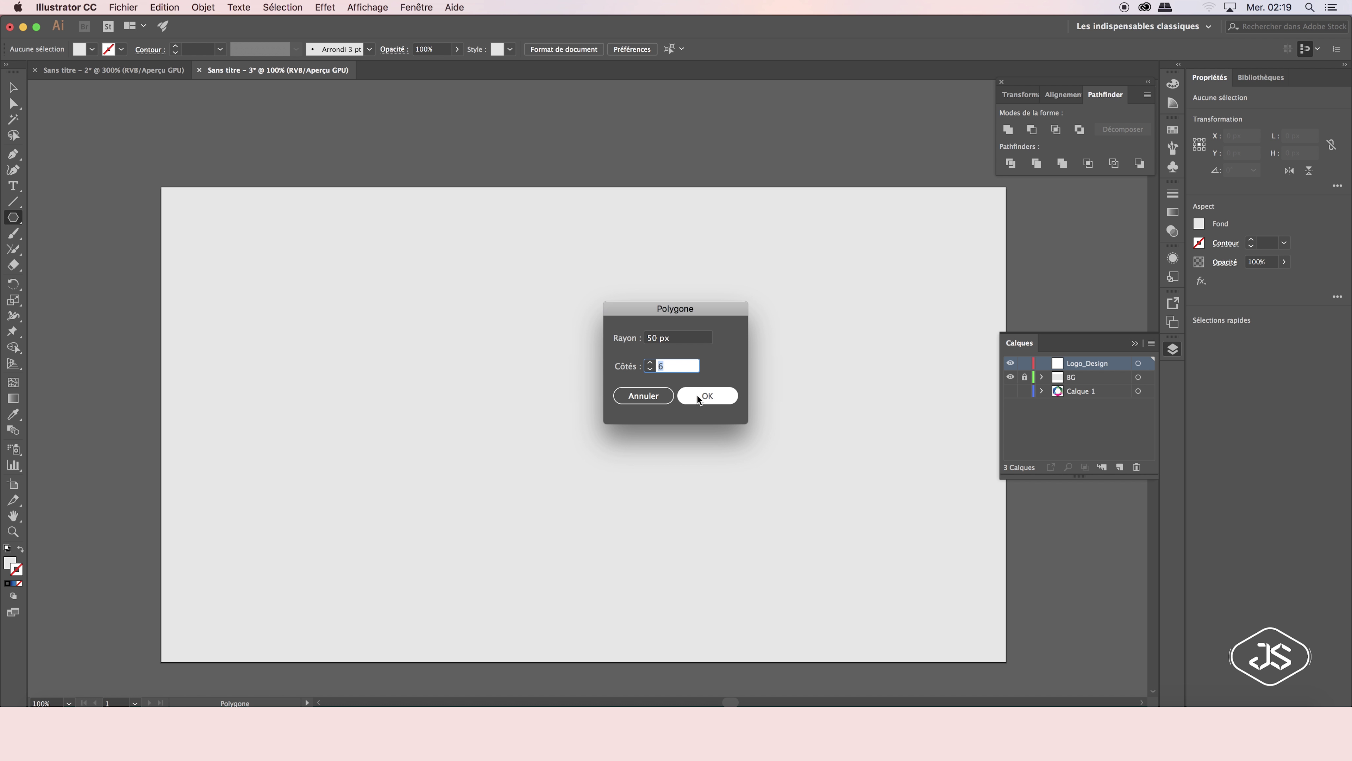
pyautogui.click(698, 397)
pyautogui.moveTo(537, 366)
pyautogui.mouseDown()
pyautogui.moveTo(484, 337)
pyautogui.moveTo(477, 315)
pyautogui.mouseUp()
pyautogui.press('v')
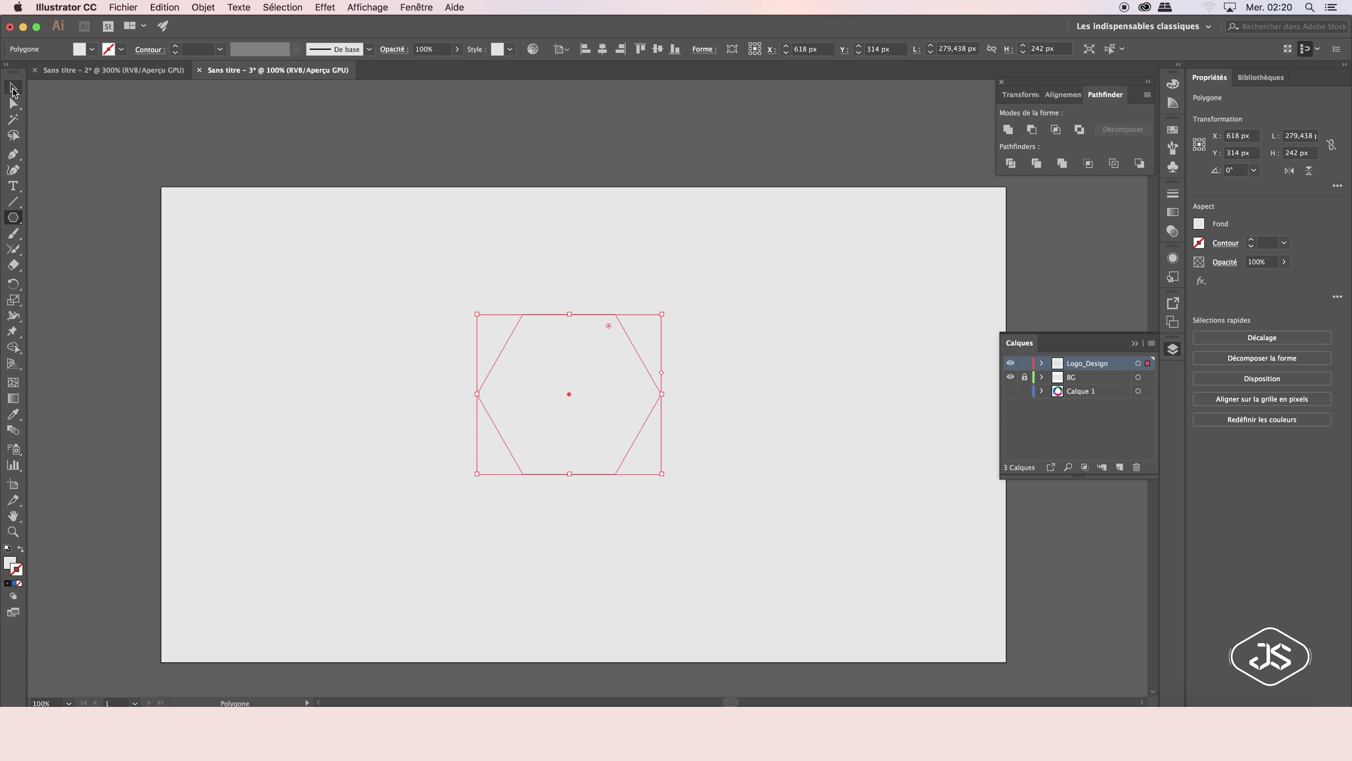
pyautogui.click(580, 349)
pyautogui.press('d')
pyautogui.click(275, 537)
# - Draw a vertical line through the hexagon's left vertices
pyautogui.press('p')
pyautogui.press('\\')
pyautogui.moveTo(524, 337); pyautogui.dragTo(525, 495)
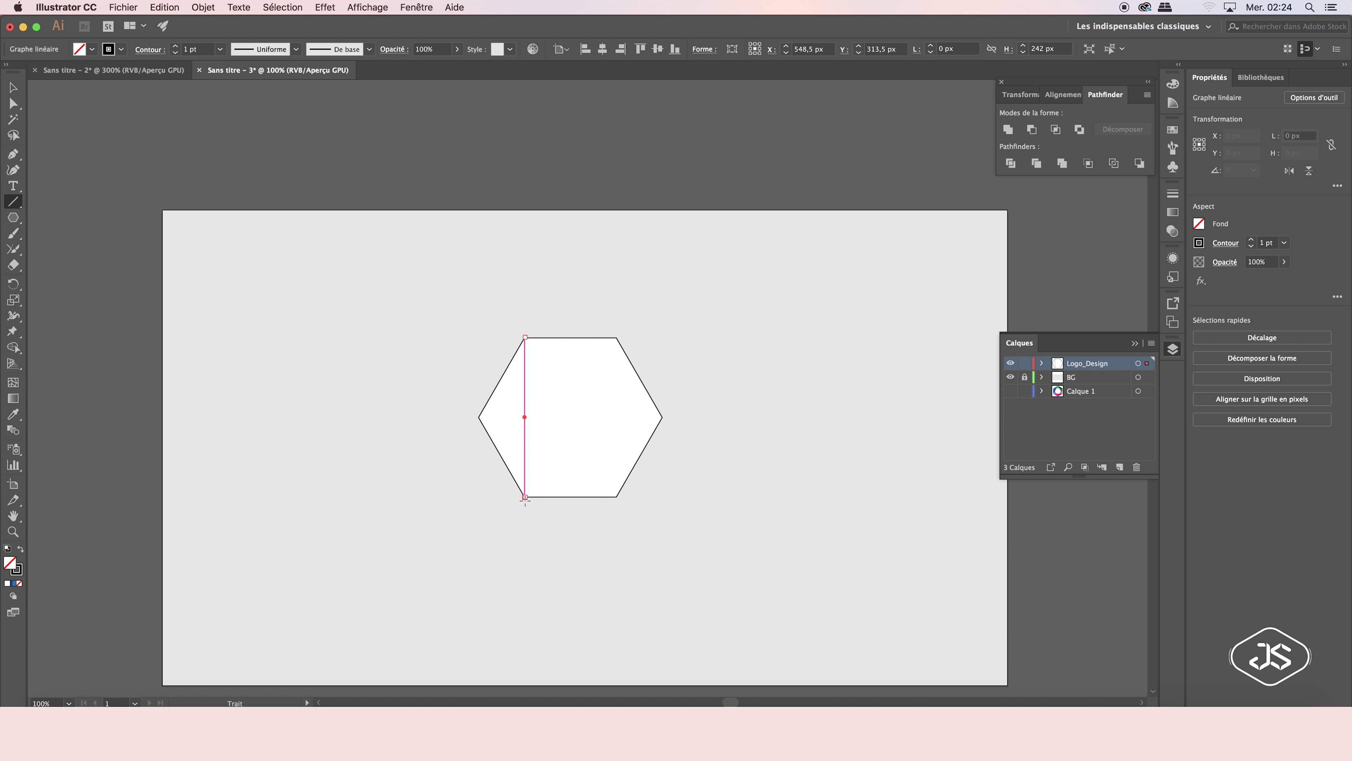
# - Draw diagonals from the left vertices to the right vertex and a vertical line through the right vertices
pyautogui.moveTo(524, 337); pyautogui.dragTo(524, 315)
pyautogui.scroll(-1, 524, 483)
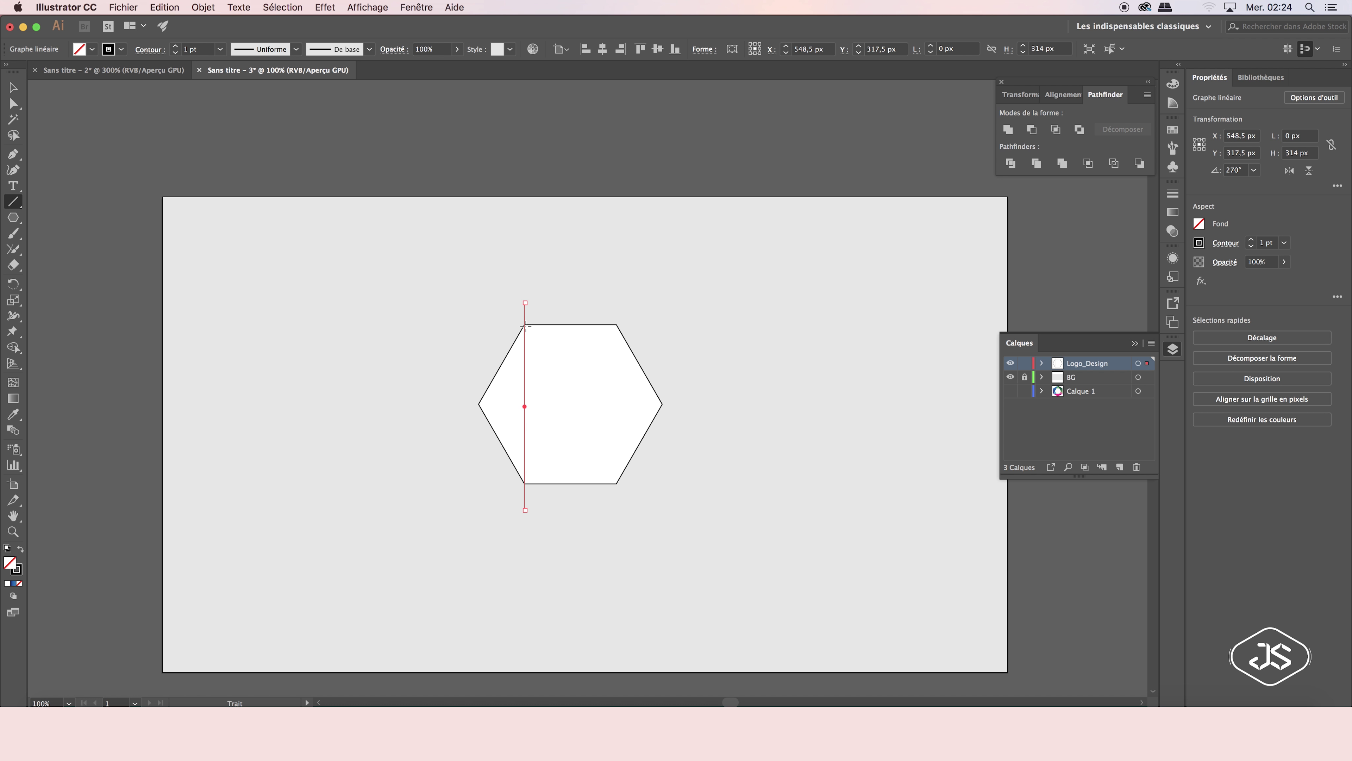
pyautogui.moveTo(525, 325); pyautogui.dragTo(661, 403)
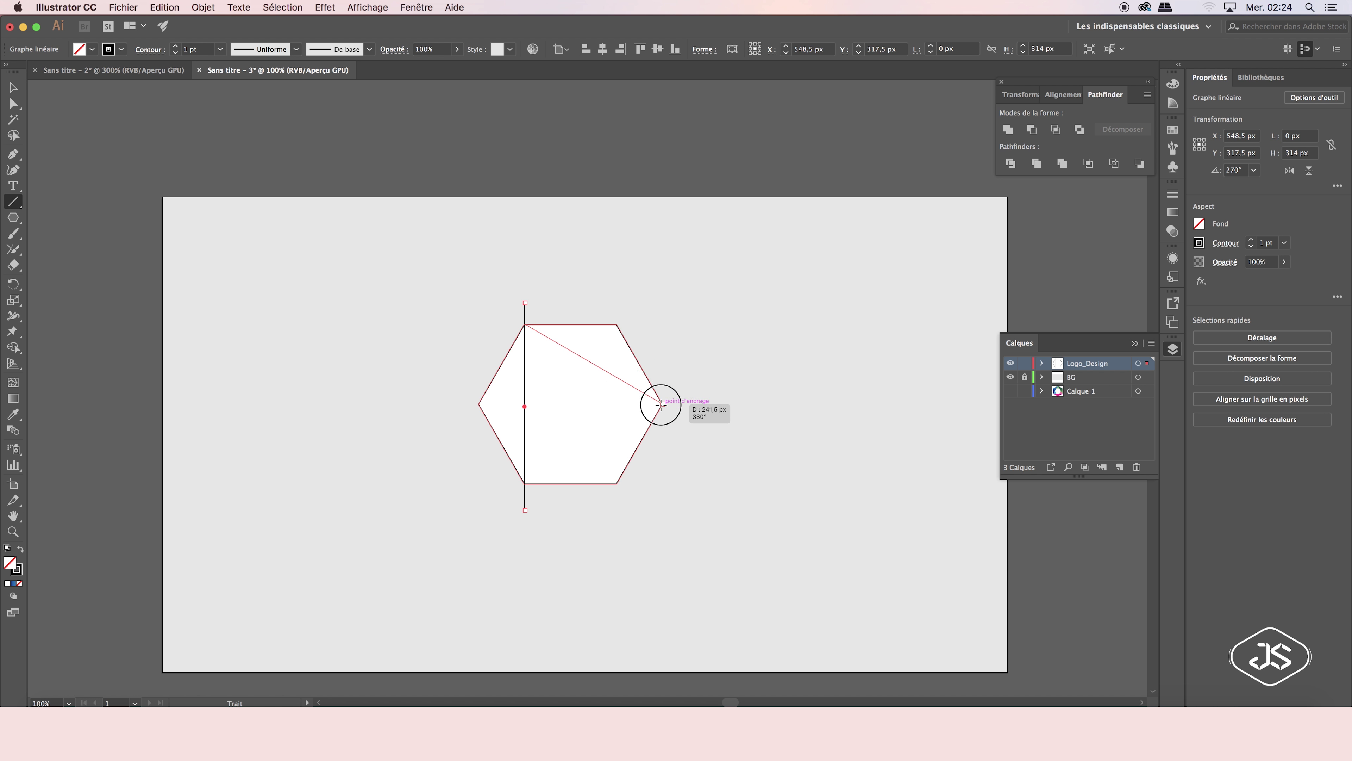
pyautogui.scroll(-1, 659, 403)
pyautogui.moveTo(662, 399); pyautogui.dragTo(675, 405)
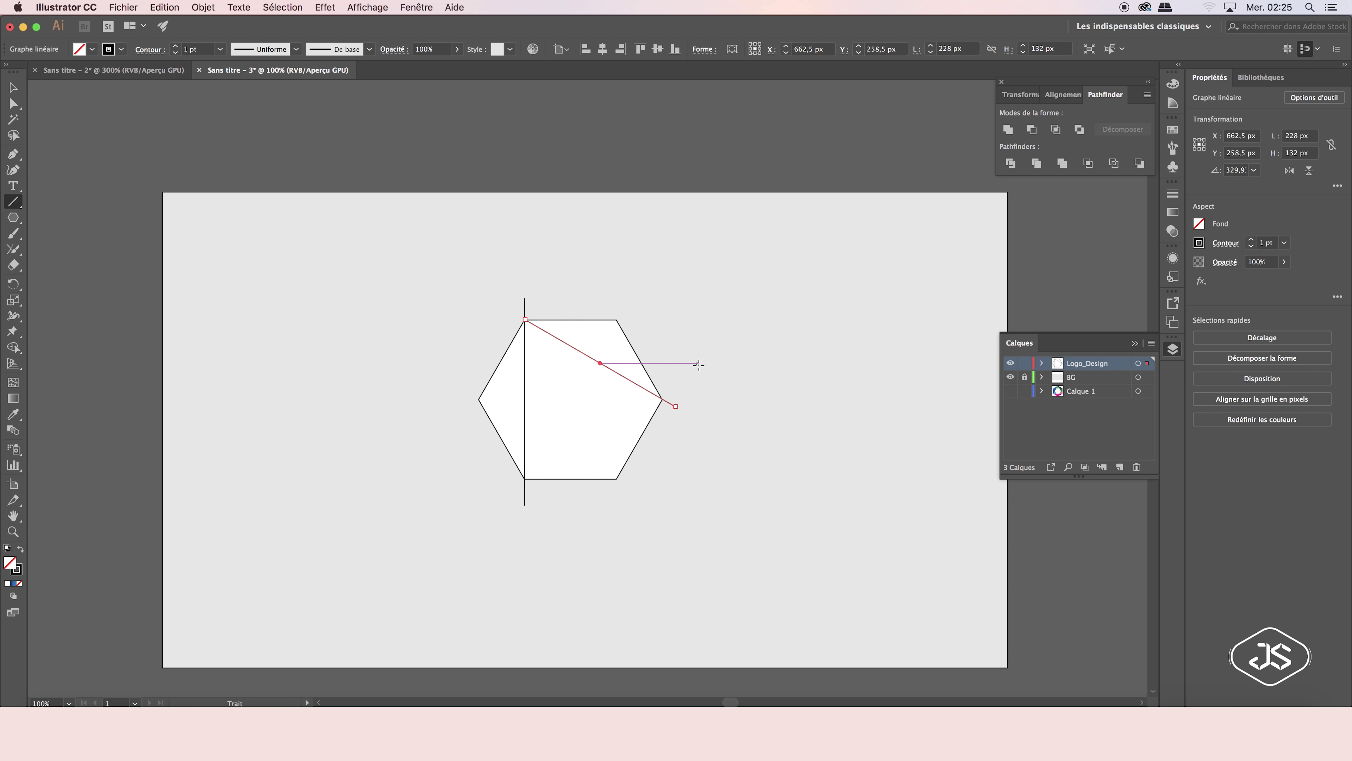
pyautogui.moveTo(525, 478); pyautogui.dragTo(663, 399)
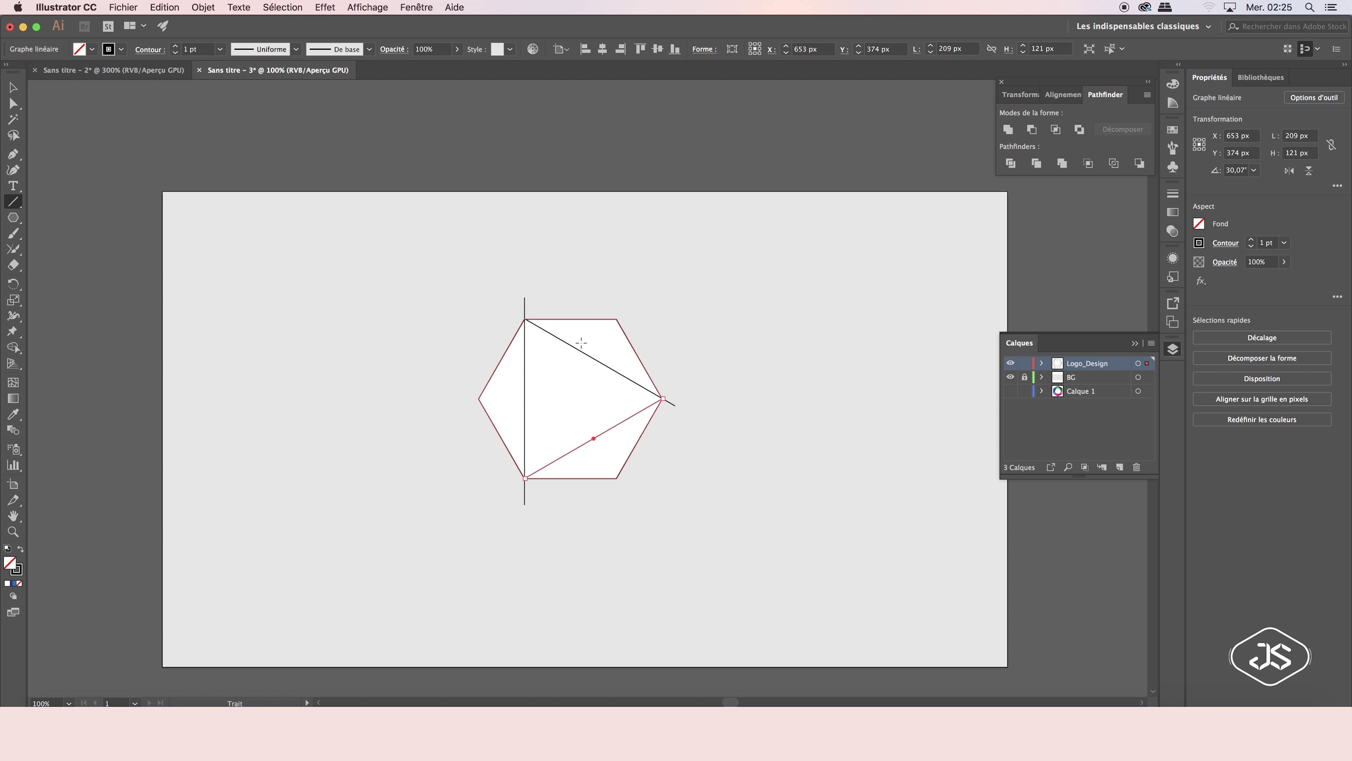
pyautogui.moveTo(617, 319); pyautogui.dragTo(617, 479)
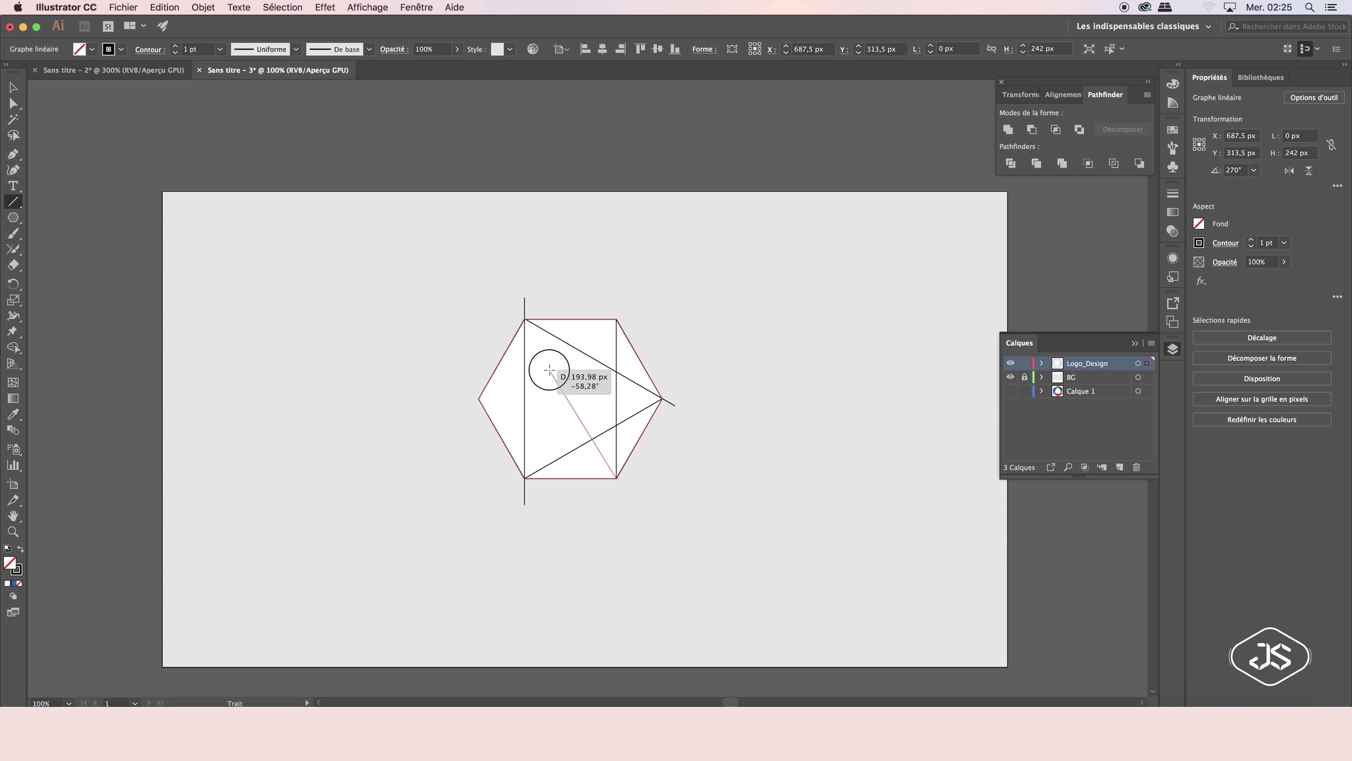
pyautogui.scroll(1, 543, 405)
pyautogui.moveTo(616, 333)
pyautogui.mouseDown()
pyautogui.moveTo(479, 414)
pyautogui.moveTo(617, 493)
pyautogui.mouseUp()
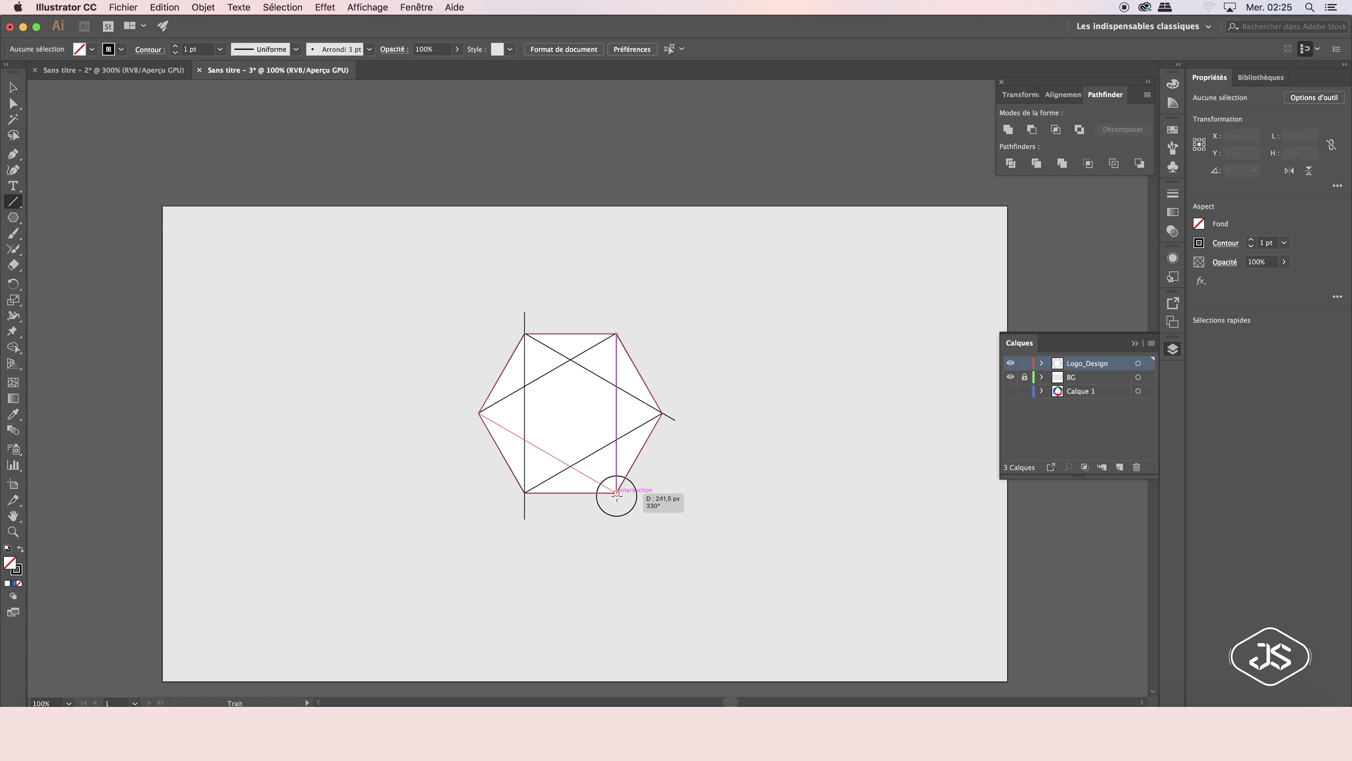
# - Lengthen the right vertical line and add a diagonal from the left vertex past the bottom-right vertex
pyautogui.click(13, 87)
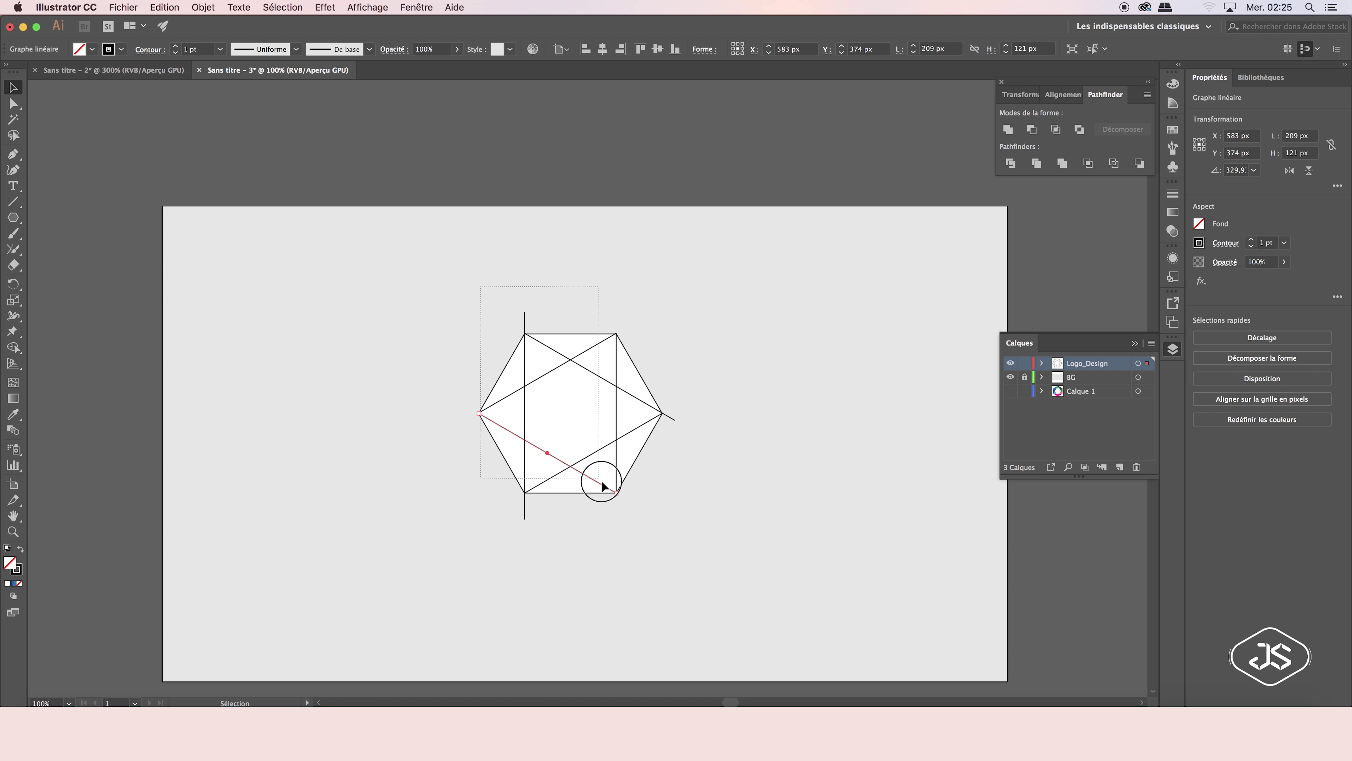
pyautogui.moveTo(476, 284); pyautogui.dragTo(598, 474)
pyautogui.click(13, 349)
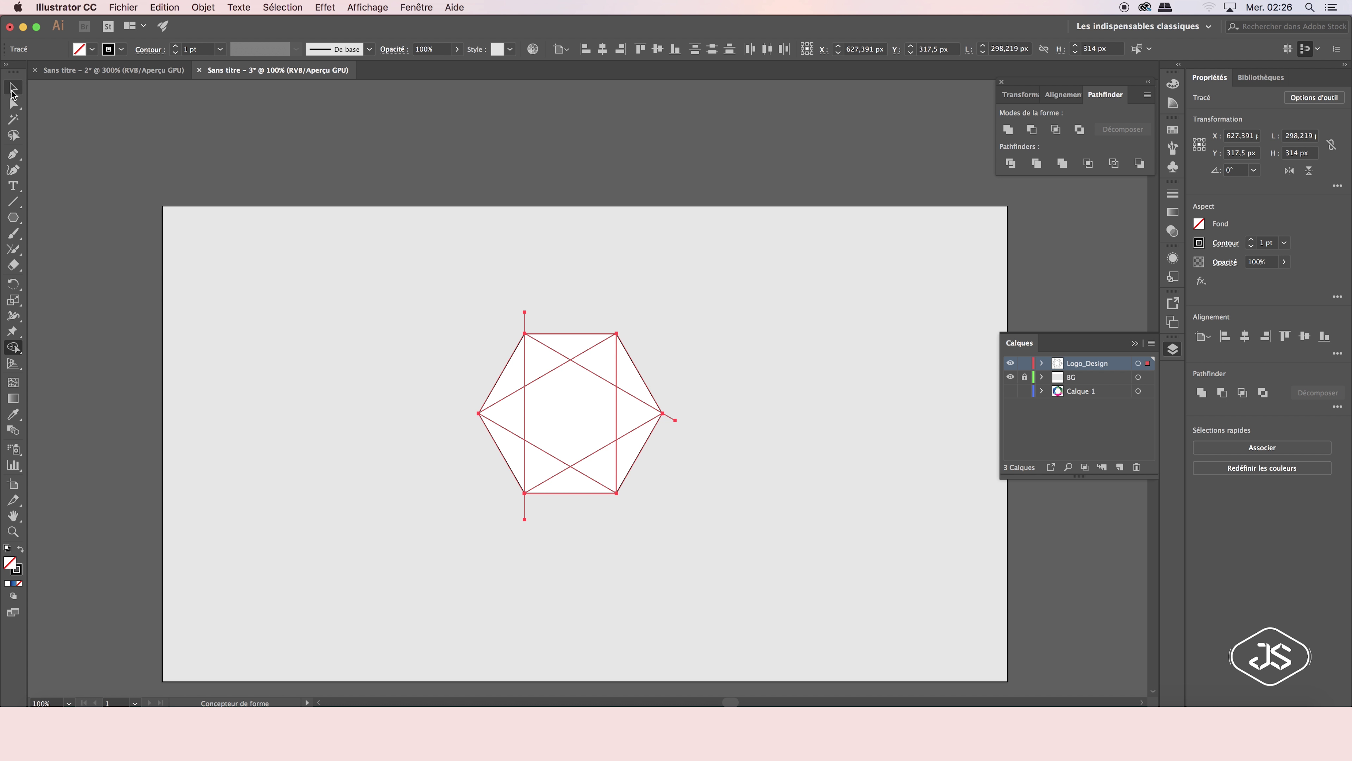
pyautogui.press('v')
pyautogui.click(617, 485)
pyautogui.moveTo(618, 497); pyautogui.dragTo(617, 494)
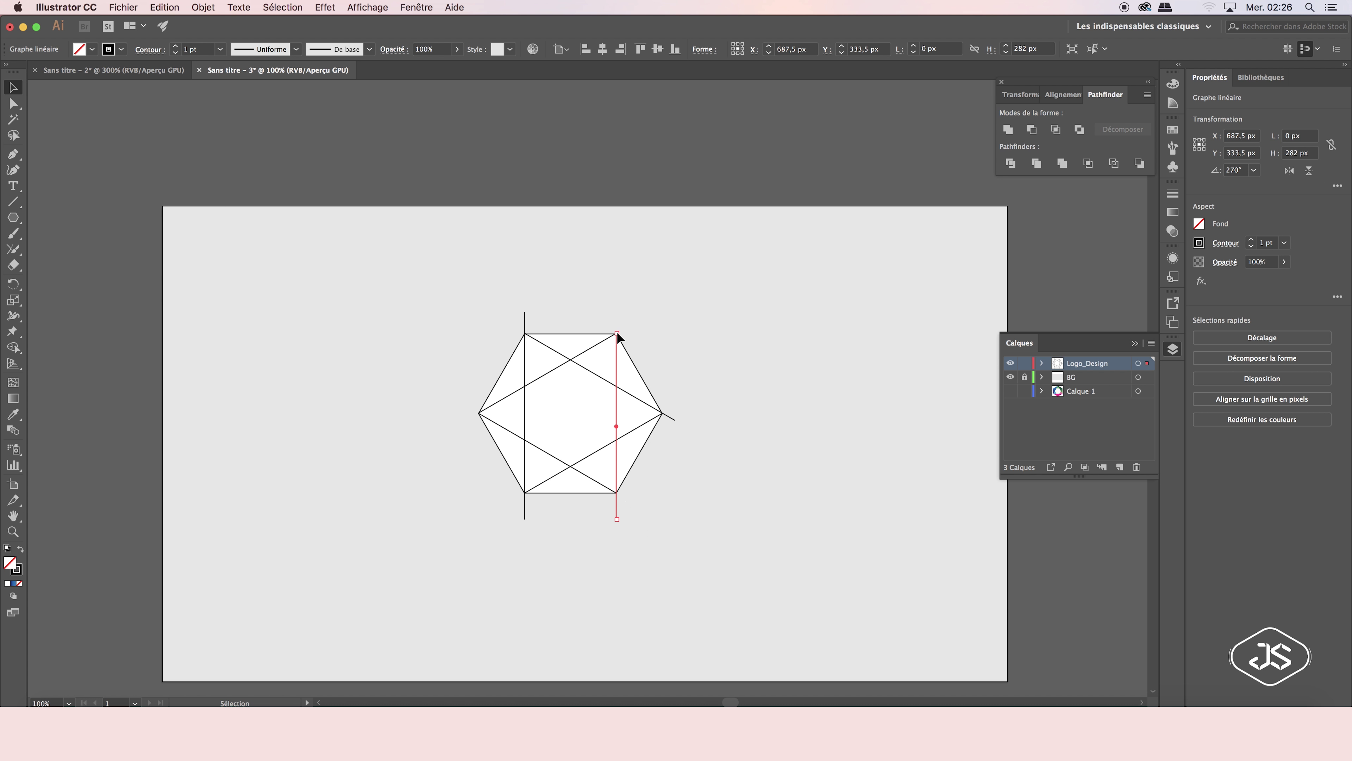
pyautogui.moveTo(479, 413); pyautogui.dragTo(629, 500)
pyautogui.press('super+a')
# - Use Shape Builder to remove the top, upper-right, lower-right and bottom stray regions
pyautogui.hotkey('shift', 'm')
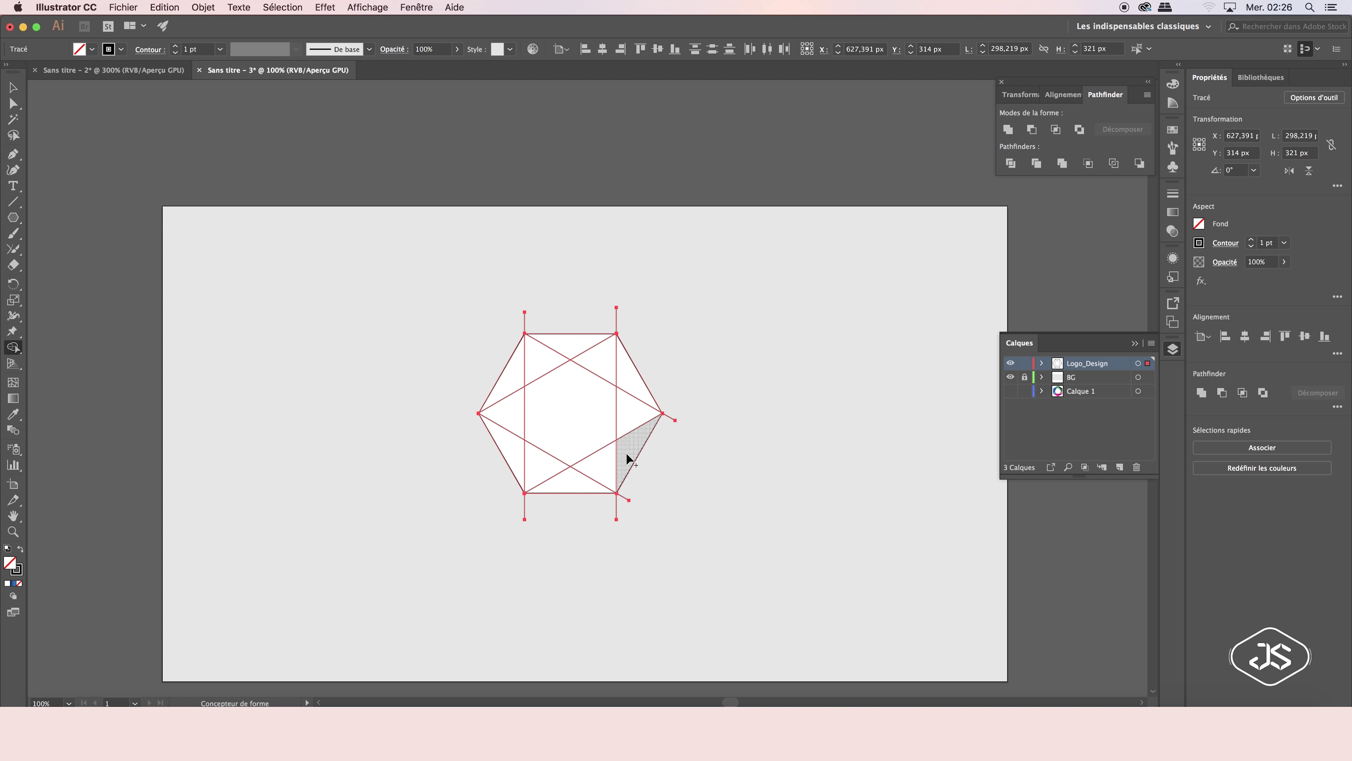
pyautogui.moveTo(538, 341); pyautogui.dragTo(652, 387)
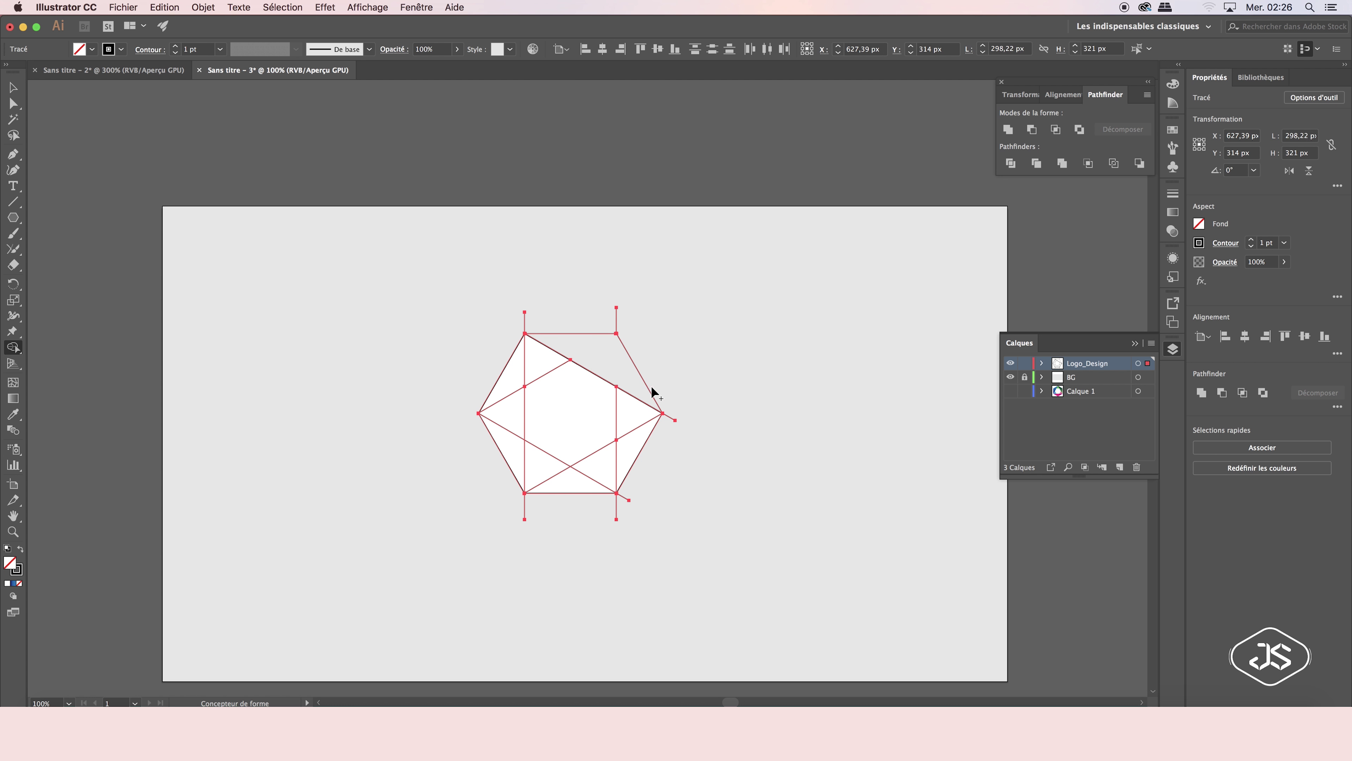
pyautogui.moveTo(637, 442); pyautogui.dragTo(567, 477)
pyautogui.moveTo(513, 378); pyautogui.dragTo(509, 453)
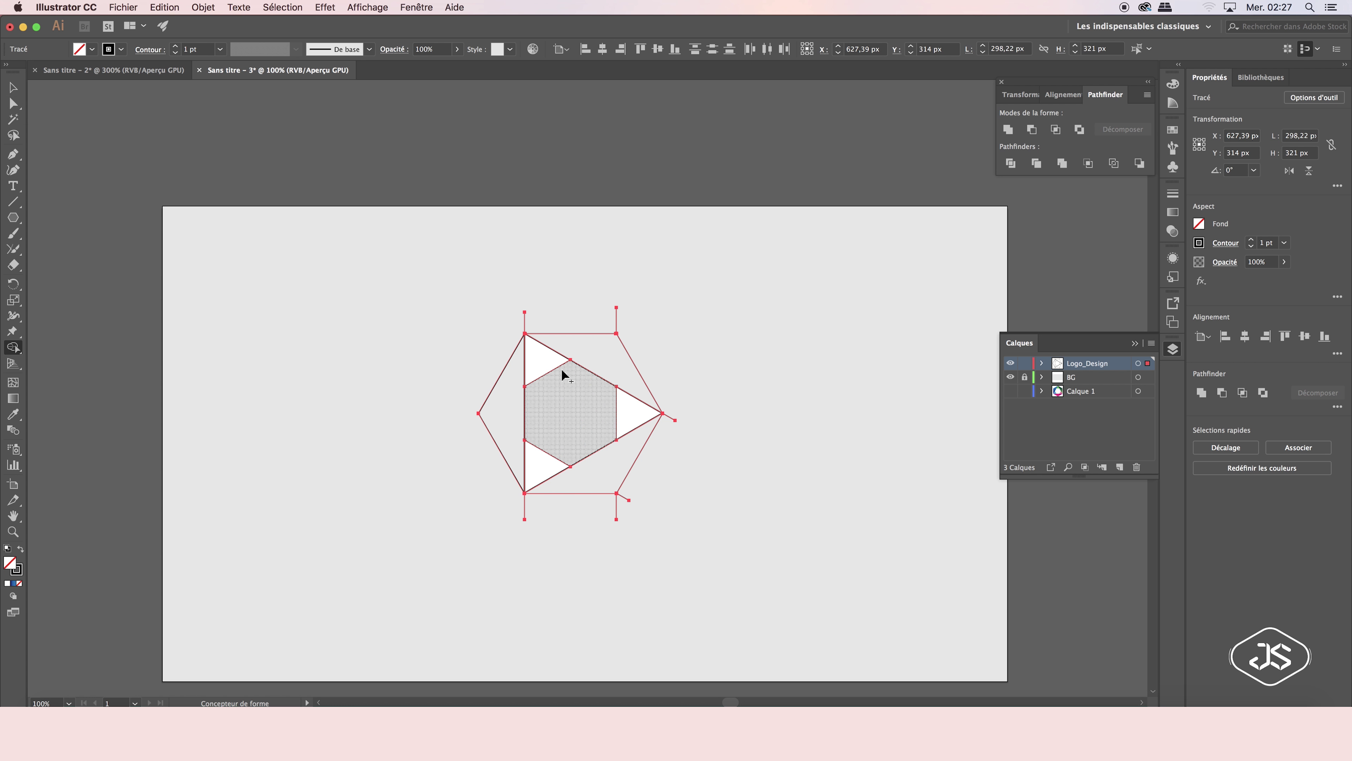
pyautogui.press('v')
pyautogui.press('super+shift+a')
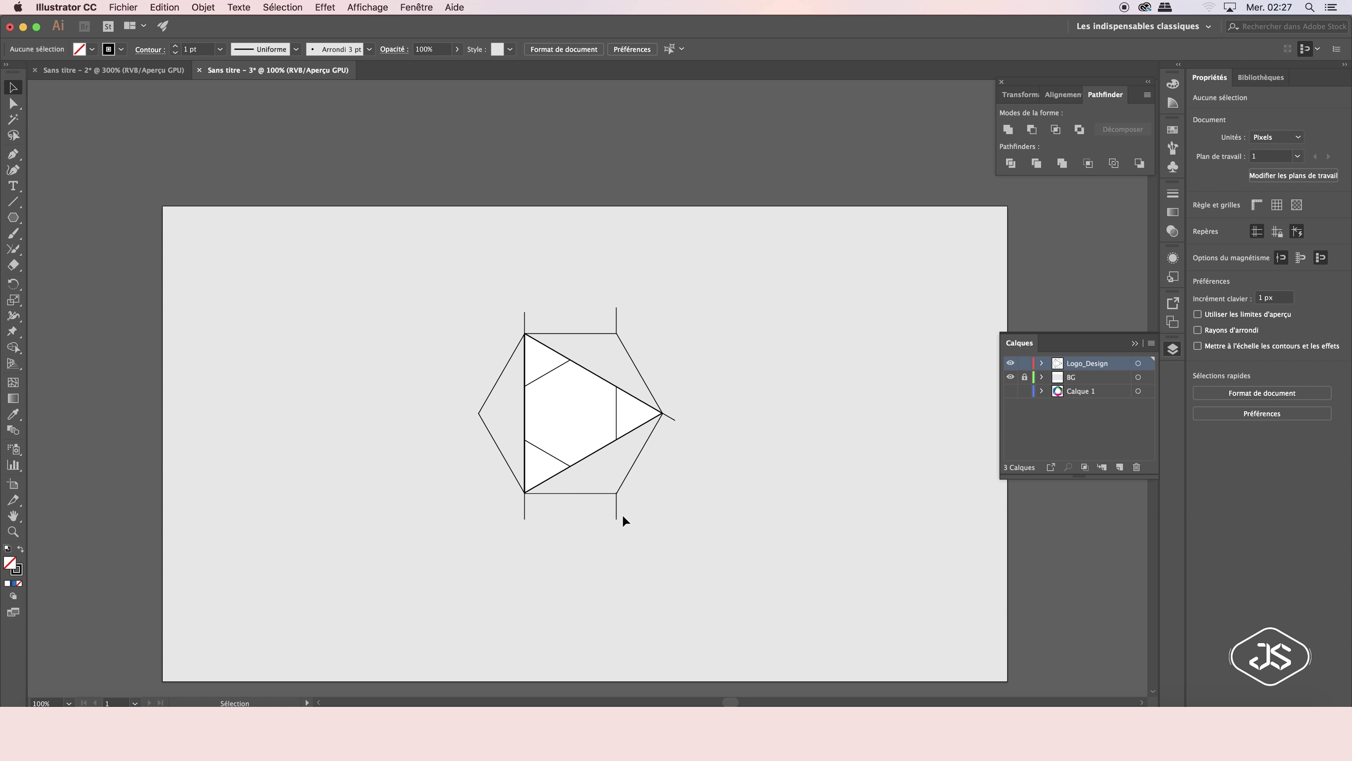
pyautogui.click(617, 410)
pyautogui.click(410, 392)
# - Empty the top-left and bottom-left inner triangles and delete the central hexagon
pyautogui.click(13, 347)
pyautogui.moveTo(468, 298); pyautogui.dragTo(794, 528)
pyautogui.click(546, 364)
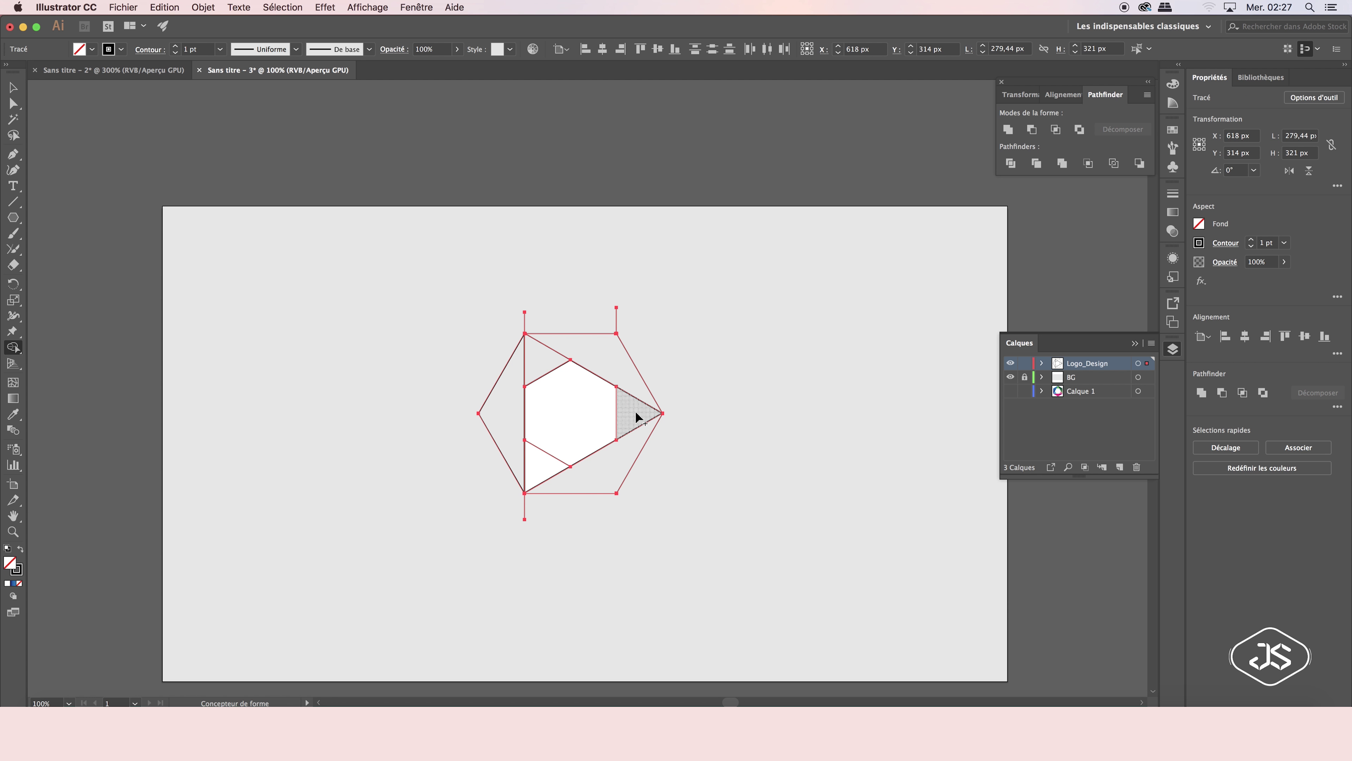
pyautogui.click(540, 466)
pyautogui.press('v')
pyautogui.click(287, 356)
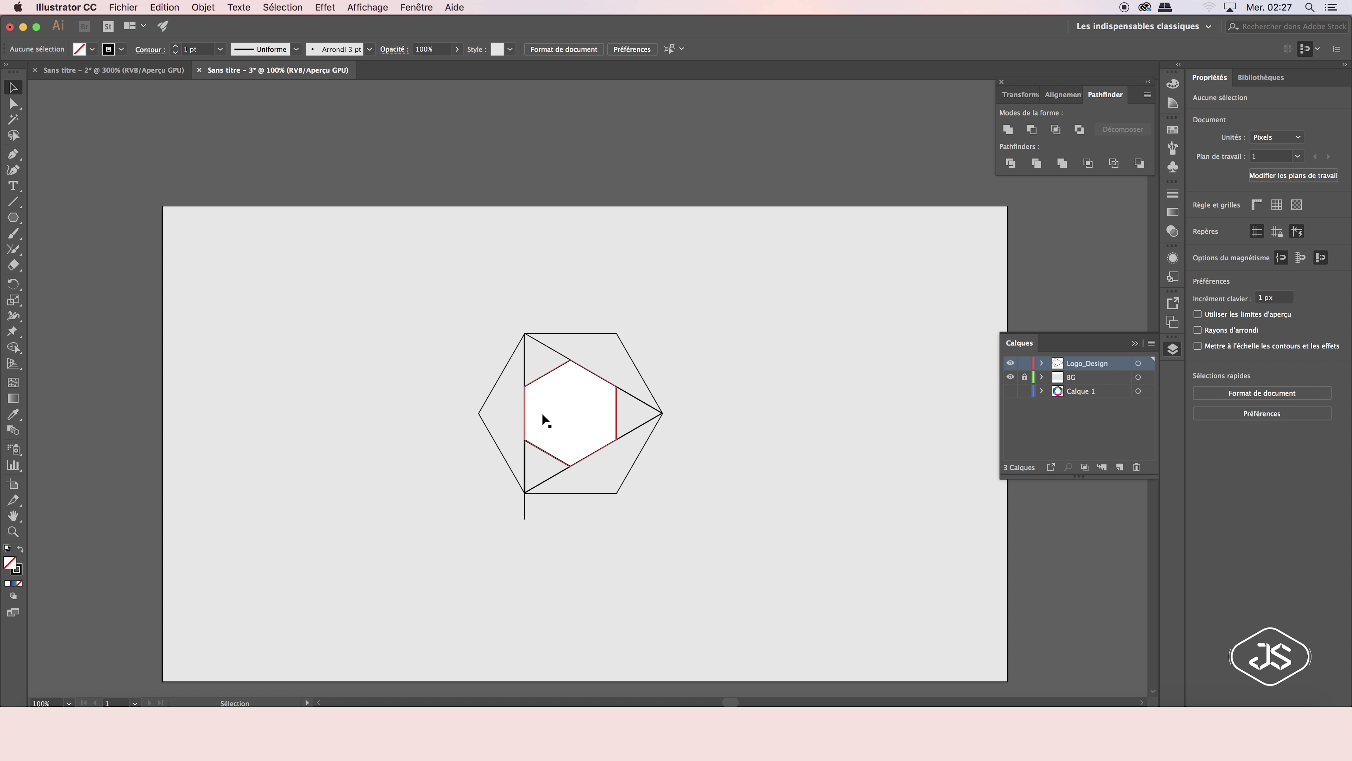
pyautogui.click(576, 408)
pyautogui.press('Delete')
# - Check the pieces by test-moving the small lower-left triangle, then undo the move
pyautogui.click(620, 415)
pyautogui.click(584, 412)
pyautogui.click(535, 376)
pyautogui.click(565, 405)
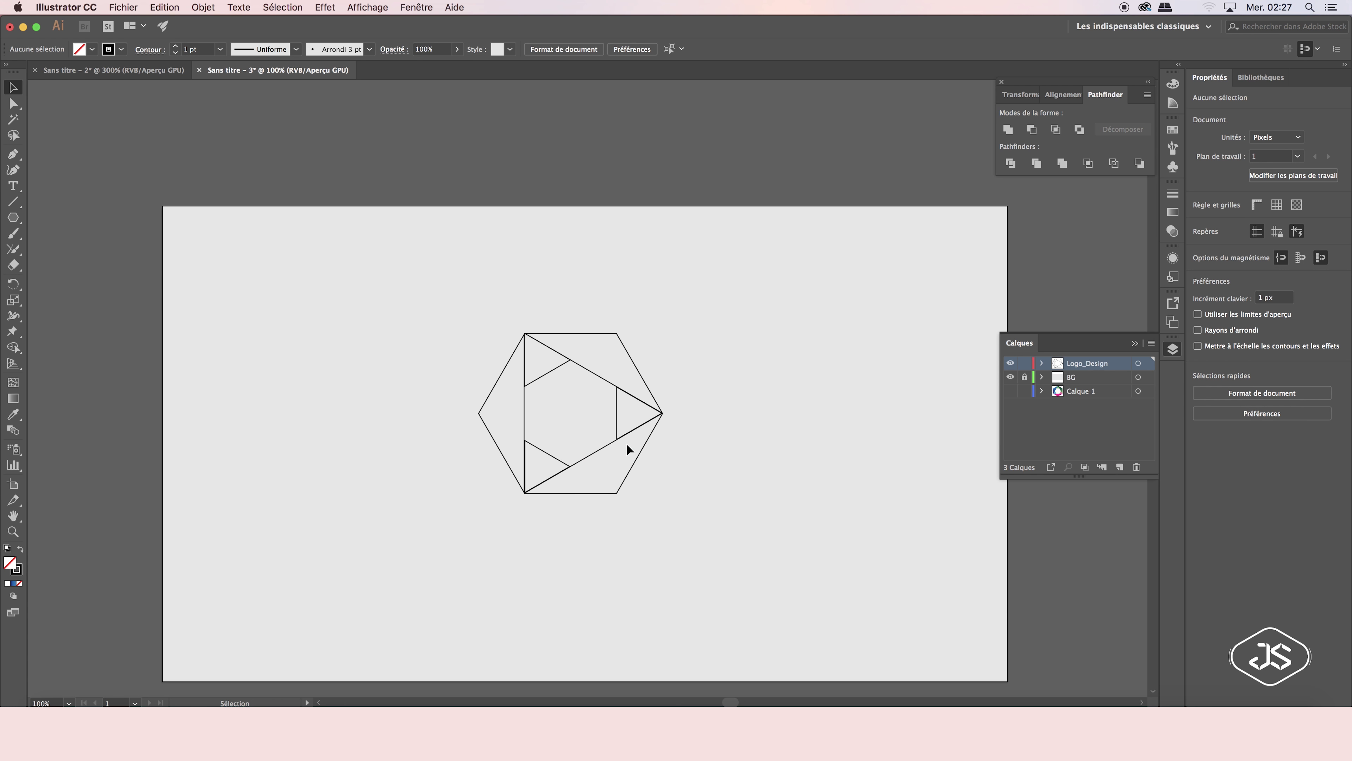
pyautogui.click(527, 458)
pyautogui.moveTo(533, 448); pyautogui.dragTo(657, 507)
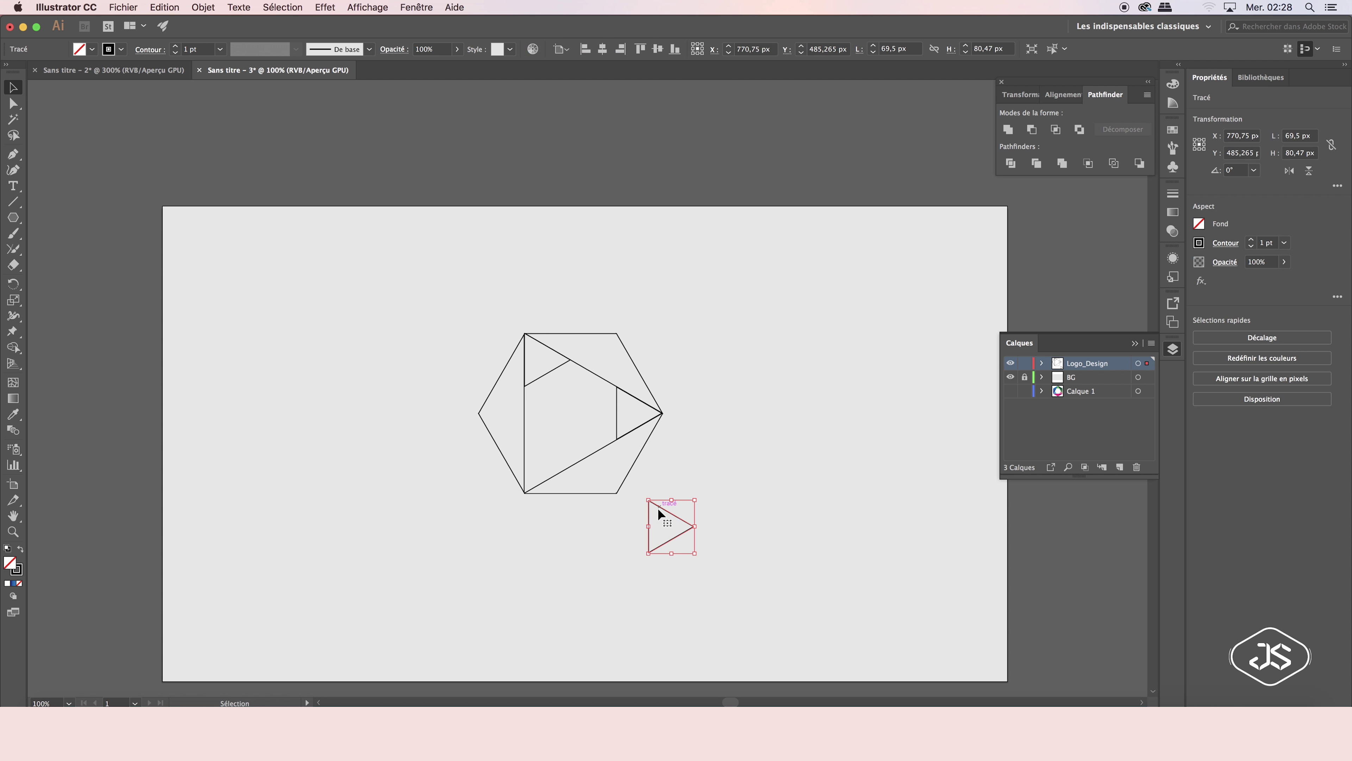
pyautogui.press('cmd+z')
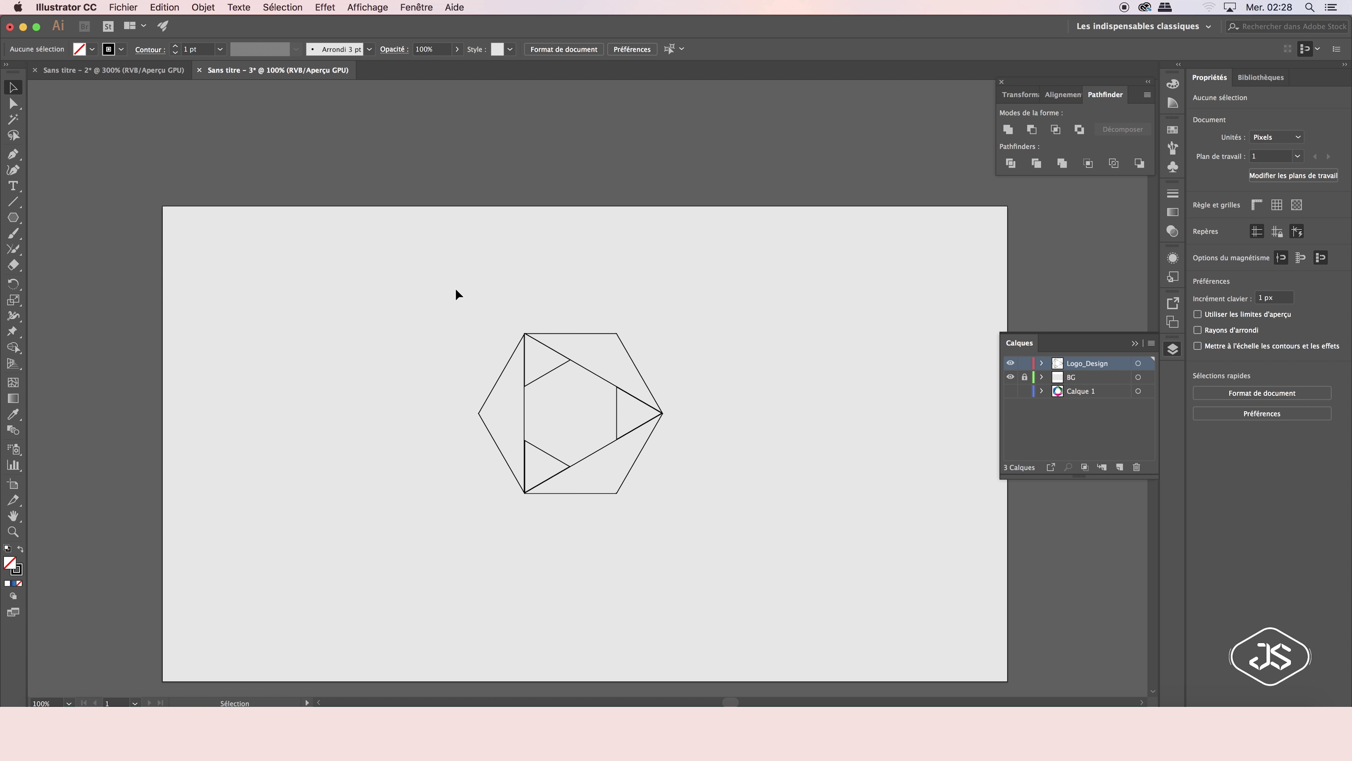
pyautogui.moveTo(456, 293); pyautogui.dragTo(703, 490)
pyautogui.click(712, 483)
# - Give the upper-right triangle a blue gradient and fill the small top-left triangle light blue
pyautogui.click(566, 355)
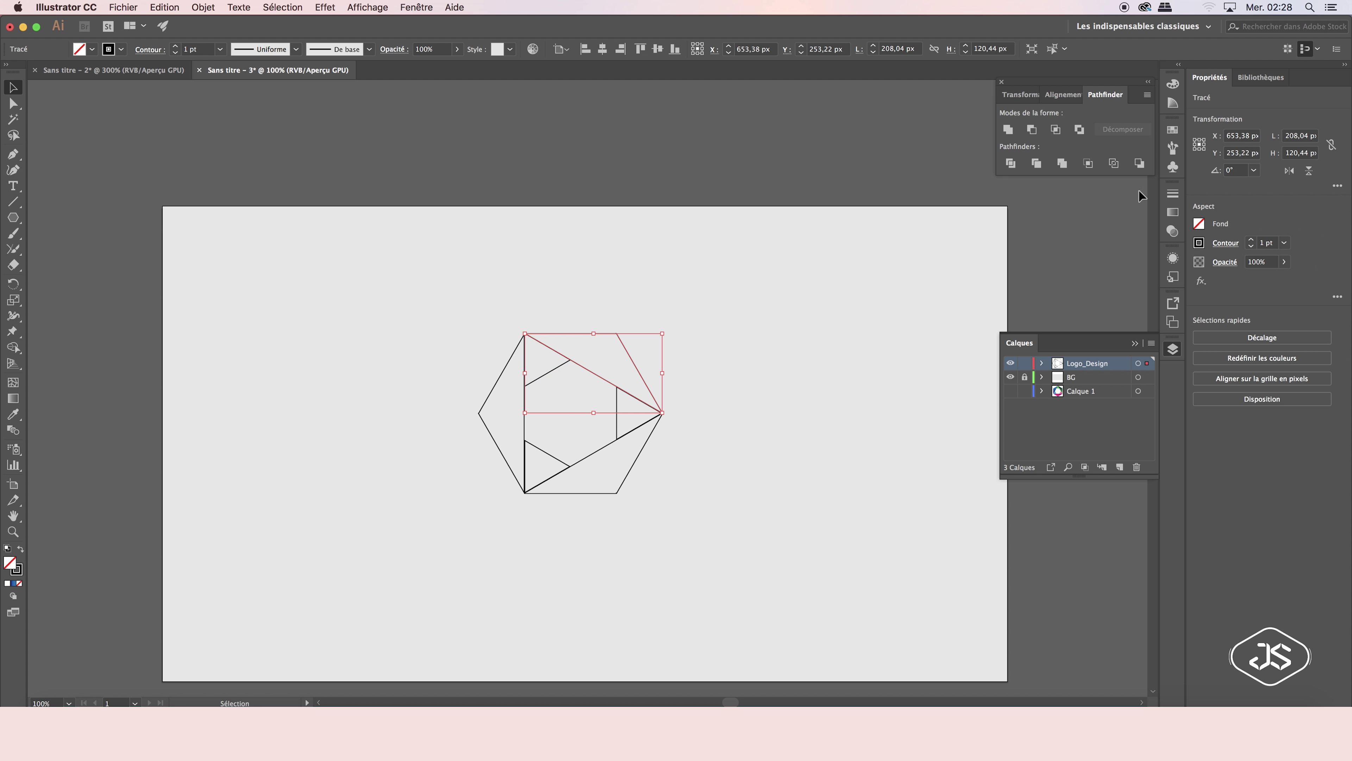
pyautogui.click(1173, 212)
pyautogui.click(1013, 211)
pyautogui.click(766, 380)
pyautogui.click(544, 373)
pyautogui.click(1173, 129)
pyautogui.click(1082, 176)
pyautogui.click(680, 445)
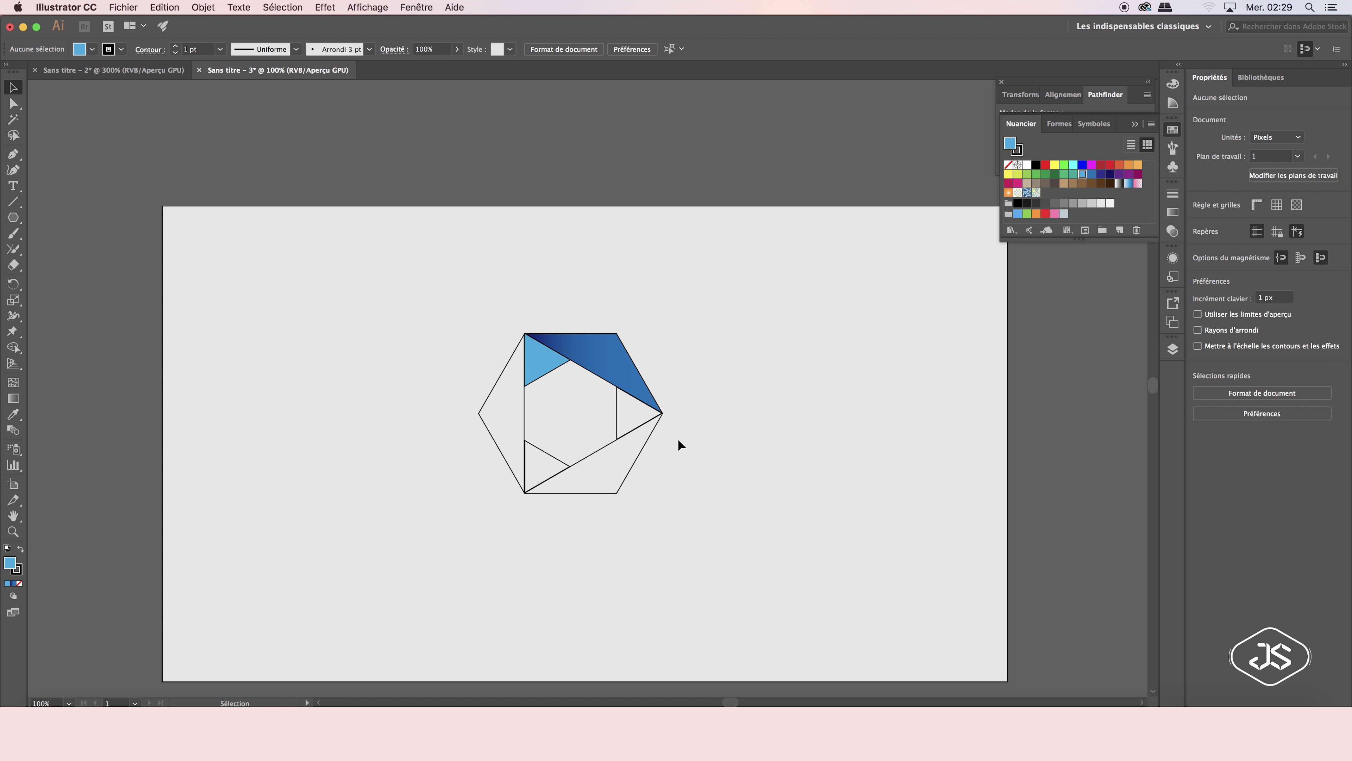
# - Apply a green-to-light-green gradient to the lower triangle
pyautogui.click(1173, 212)
pyautogui.click(616, 465)
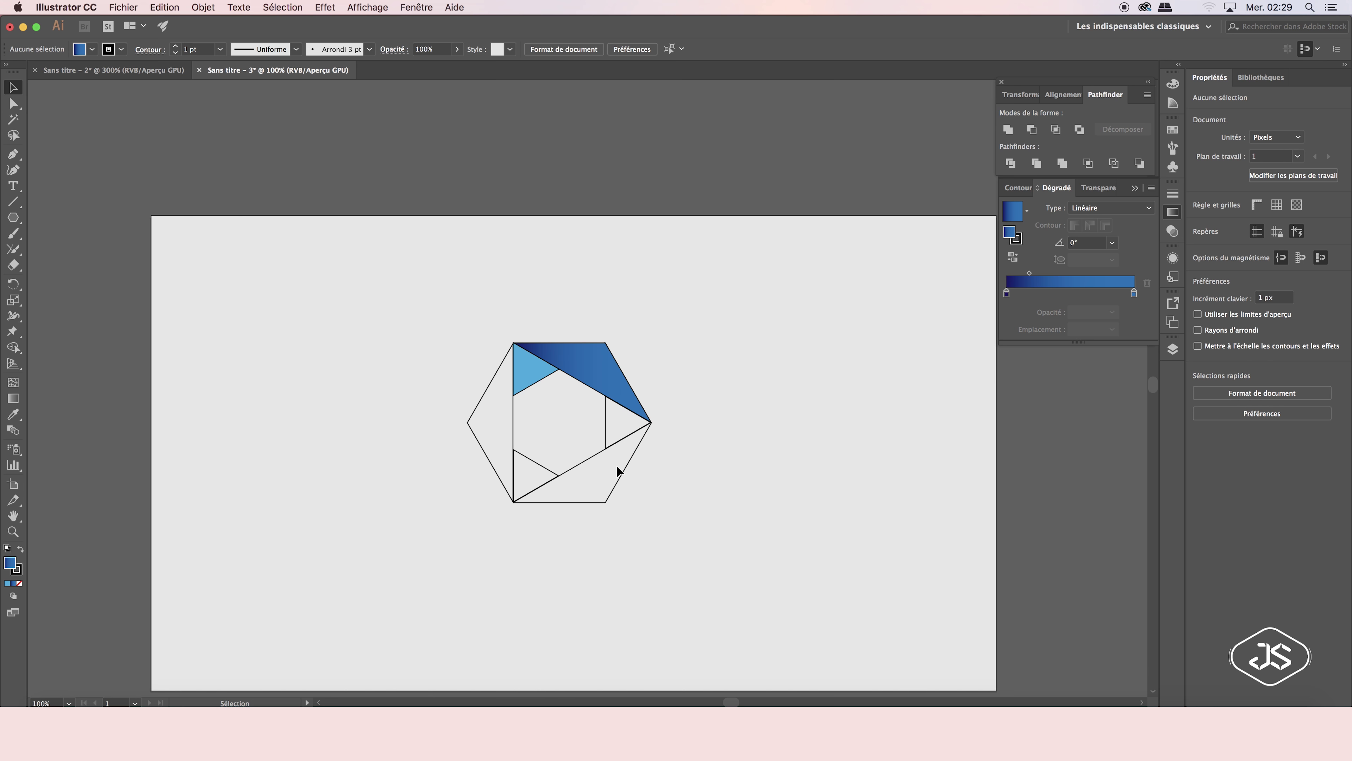
pyautogui.click(1013, 210)
pyautogui.doubleClick(1006, 293)
pyautogui.click(944, 363)
pyautogui.click(981, 344)
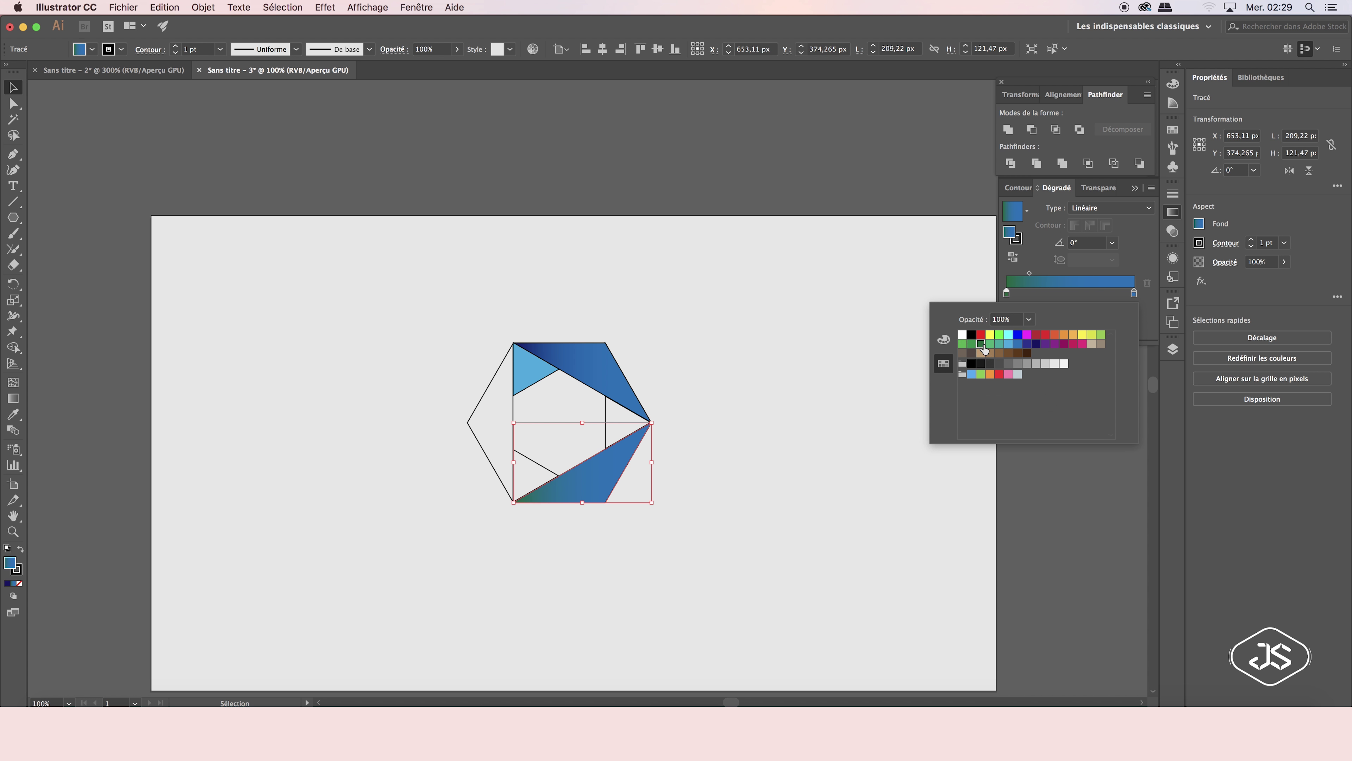
pyautogui.doubleClick(1134, 293)
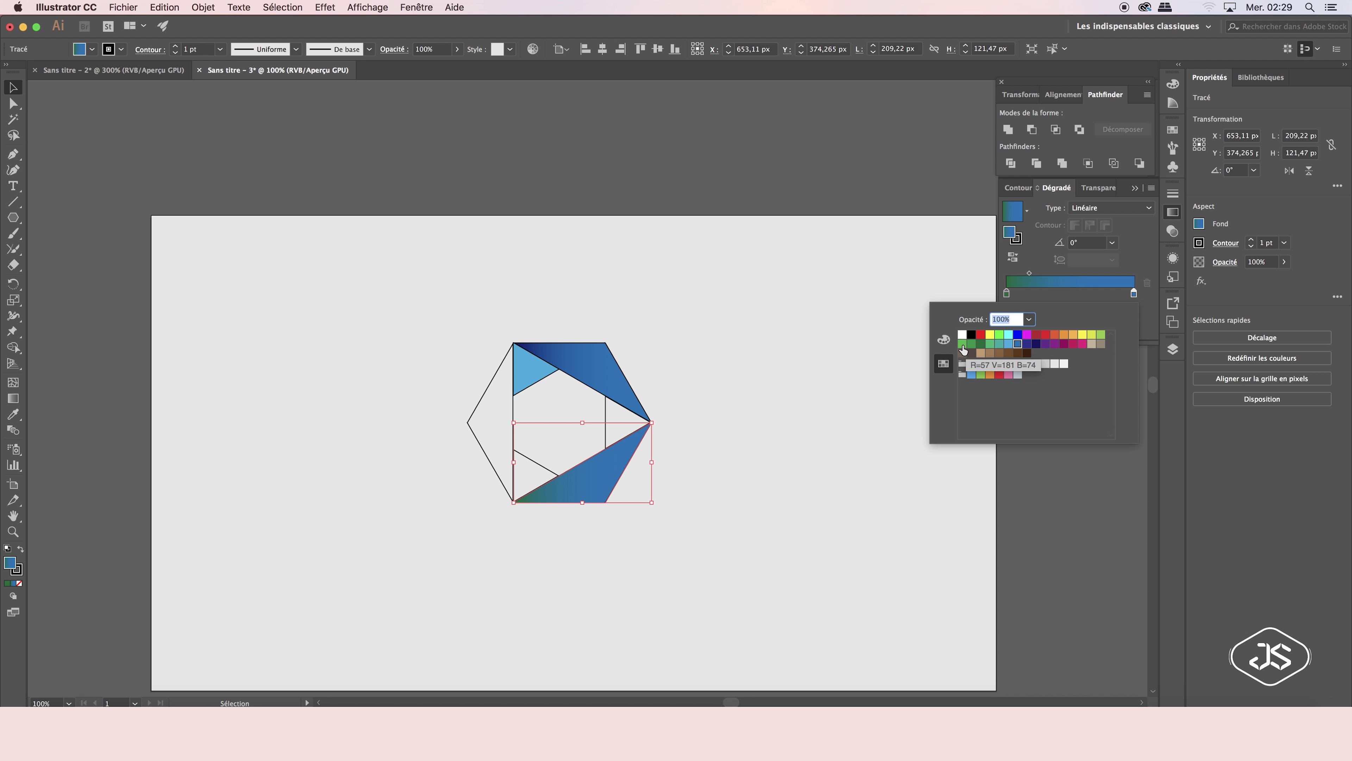
pyautogui.click(962, 344)
pyautogui.click(972, 344)
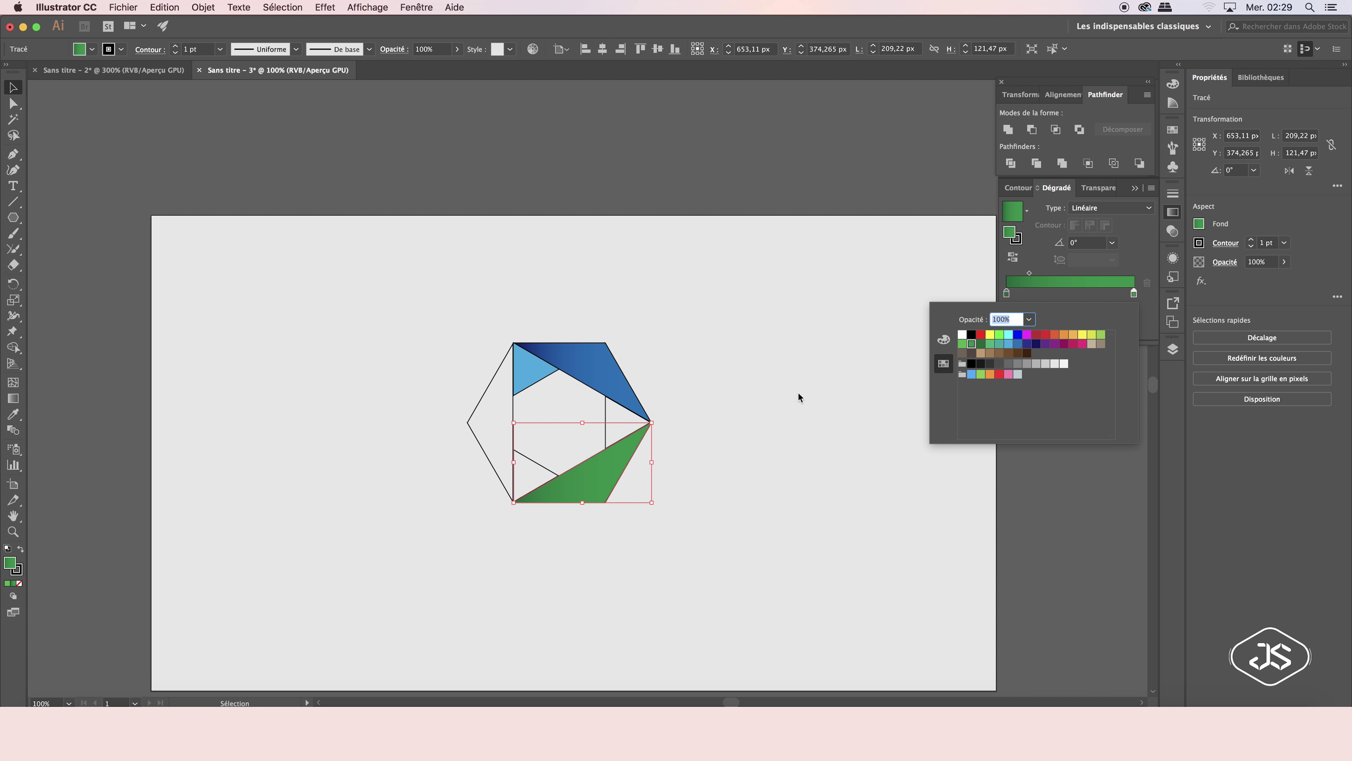
pyautogui.click(990, 345)
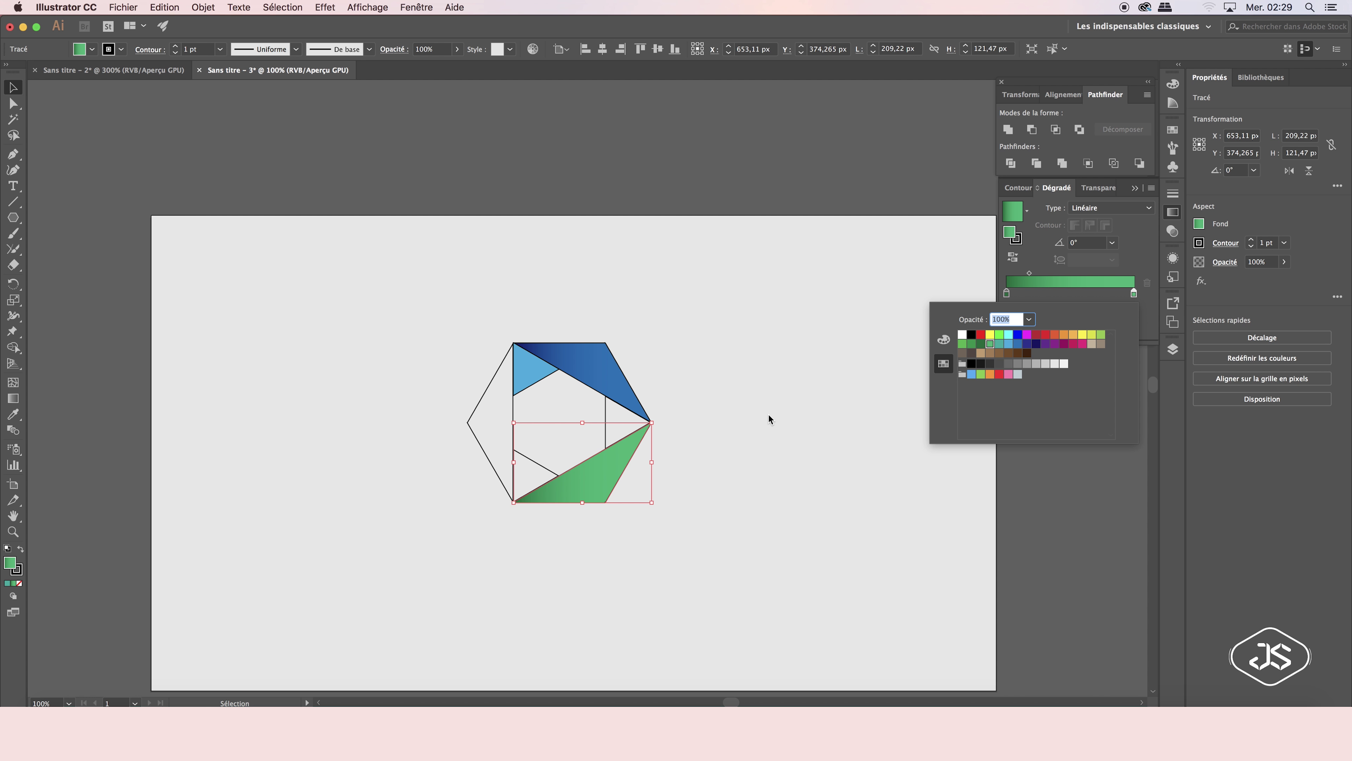
pyautogui.click(617, 424)
# - Fill the small right triangle darker green
pyautogui.click(1173, 130)
pyautogui.click(1036, 177)
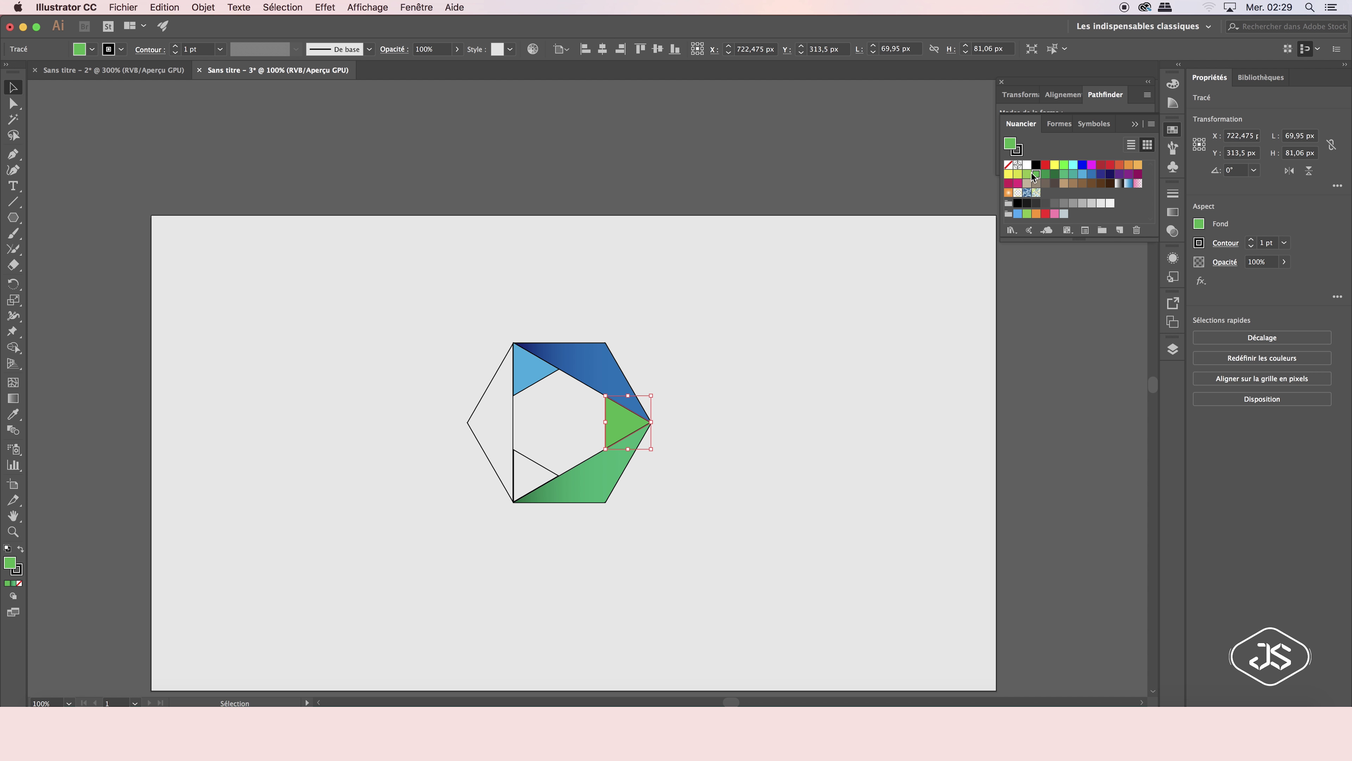
pyautogui.click(1026, 173)
pyautogui.click(831, 329)
# - Redirect the lower green triangle's gradient diagonally with the Gradient tool
pyautogui.click(586, 469)
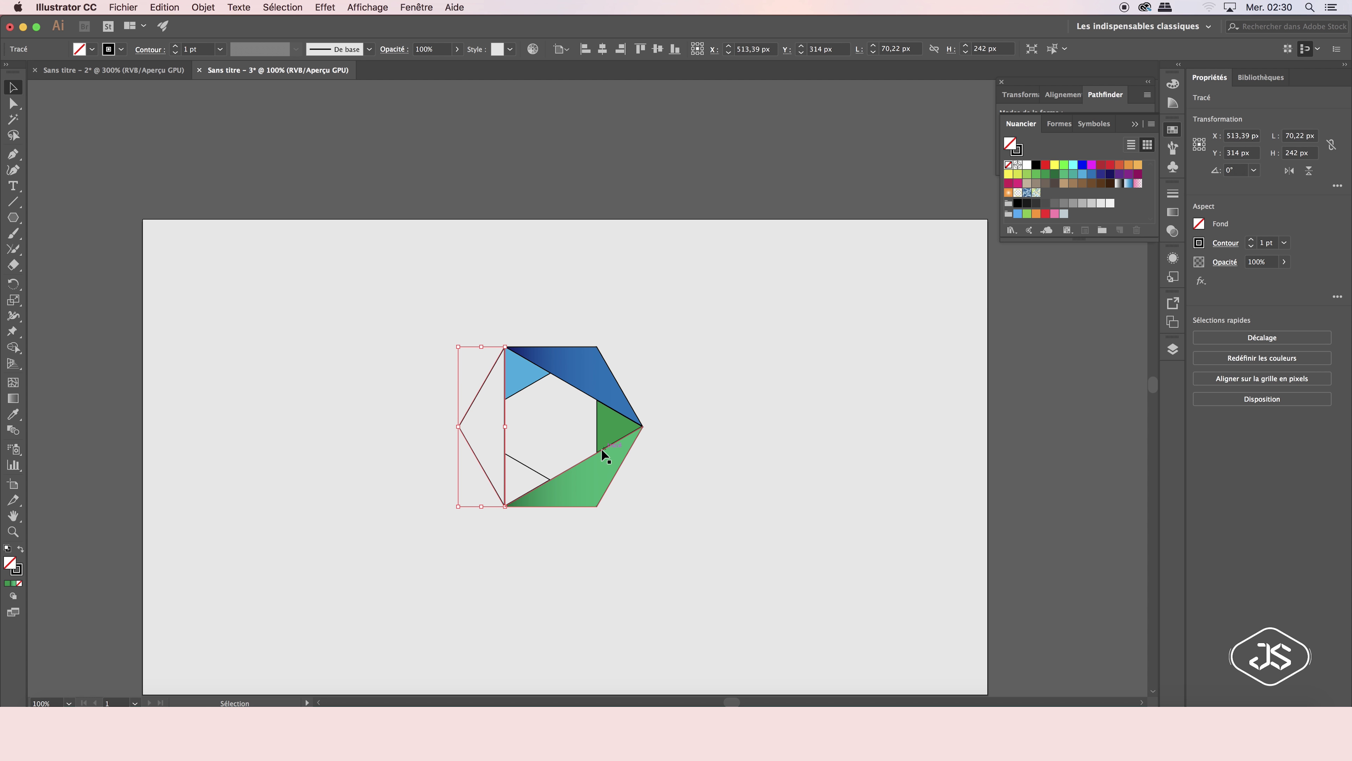
pyautogui.press('g')
pyautogui.moveTo(504, 478); pyautogui.dragTo(643, 478)
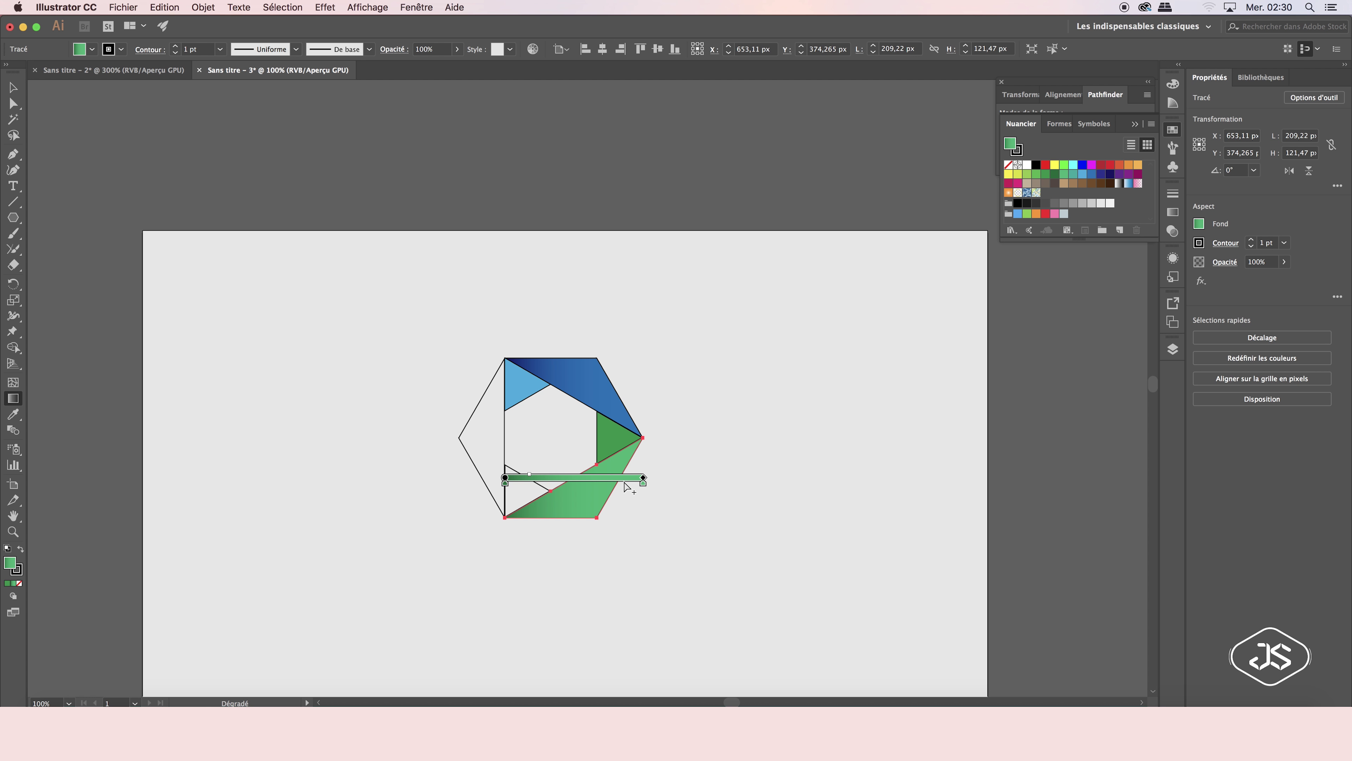
pyautogui.moveTo(511, 472); pyautogui.dragTo(386, 541)
pyautogui.moveTo(476, 496)
pyautogui.mouseDown()
pyautogui.moveTo(498, 546)
pyautogui.moveTo(574, 492)
pyautogui.moveTo(568, 509)
pyautogui.mouseUp()
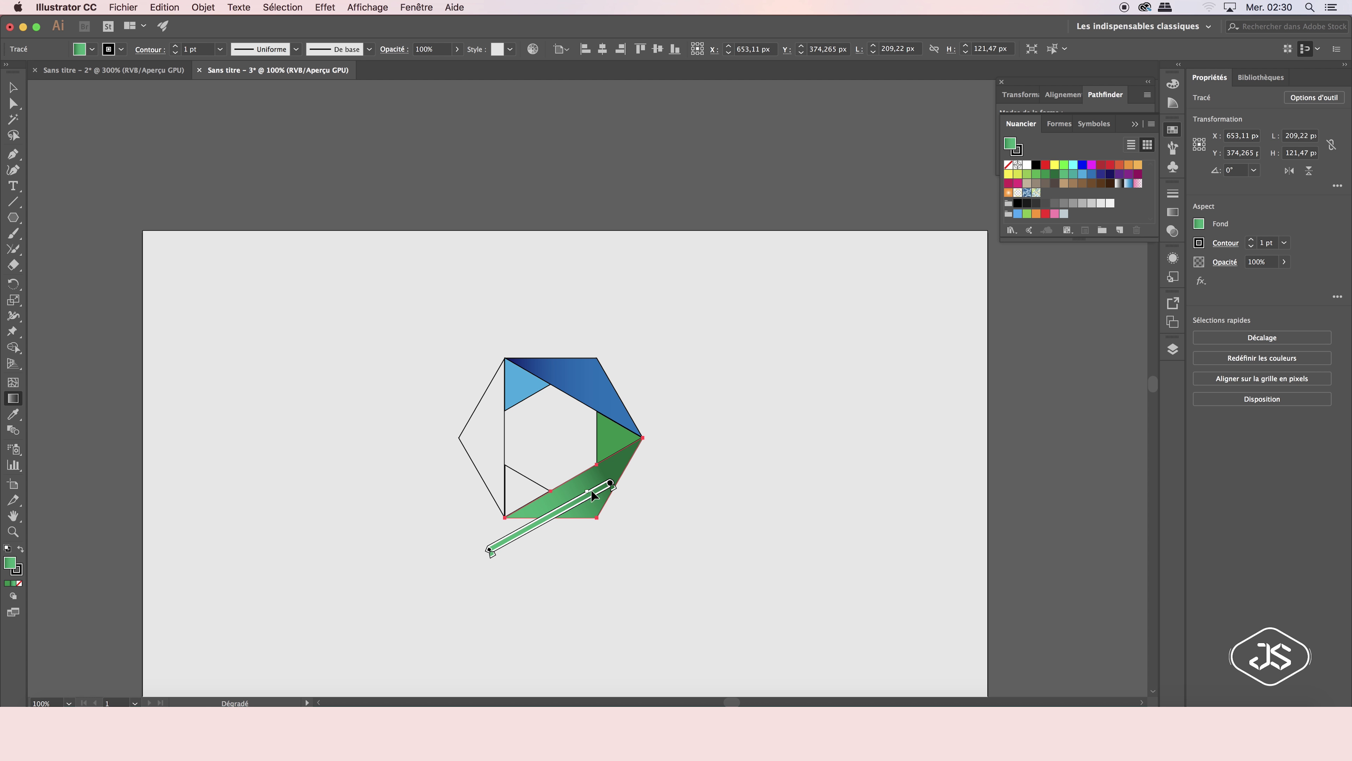
# - Apply a gradient to the empty left facet
pyautogui.click(13, 89)
pyautogui.click(483, 392)
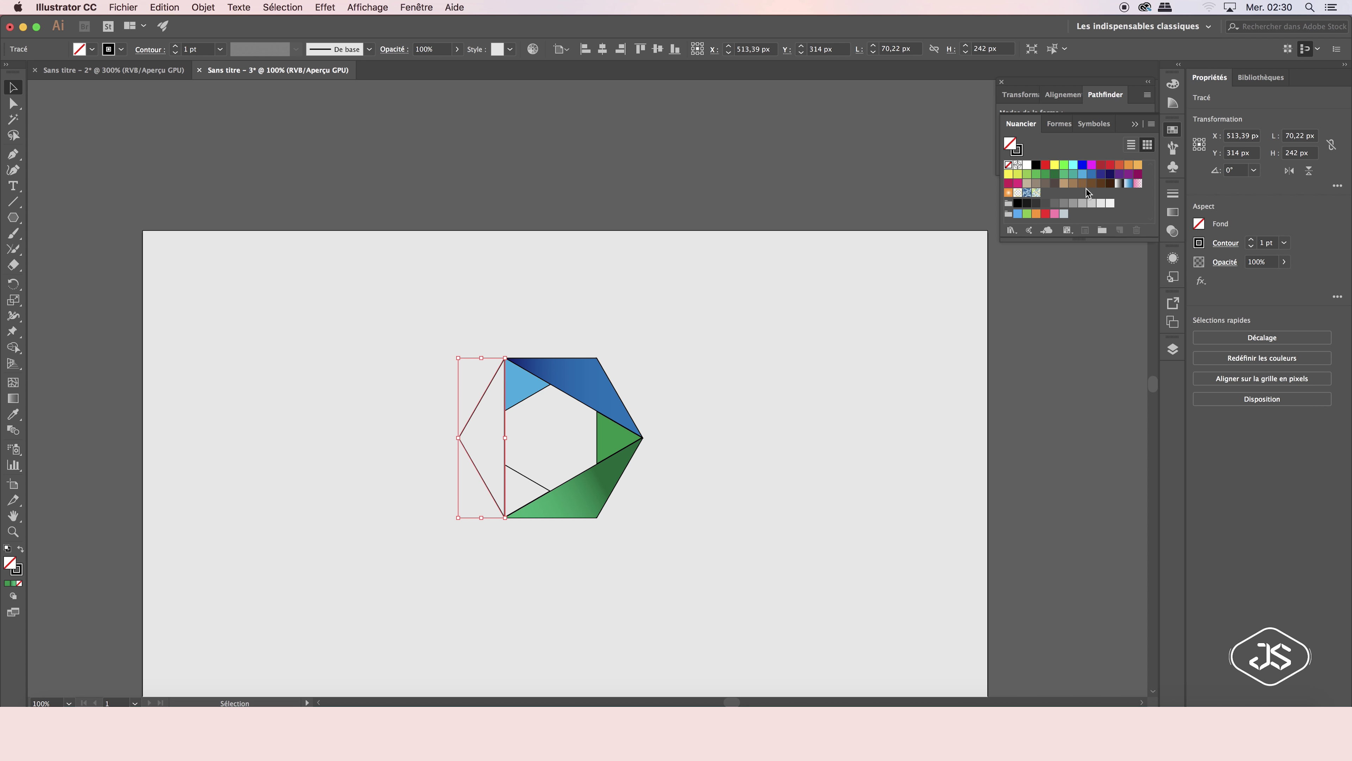
pyautogui.click(1173, 212)
pyautogui.click(1071, 281)
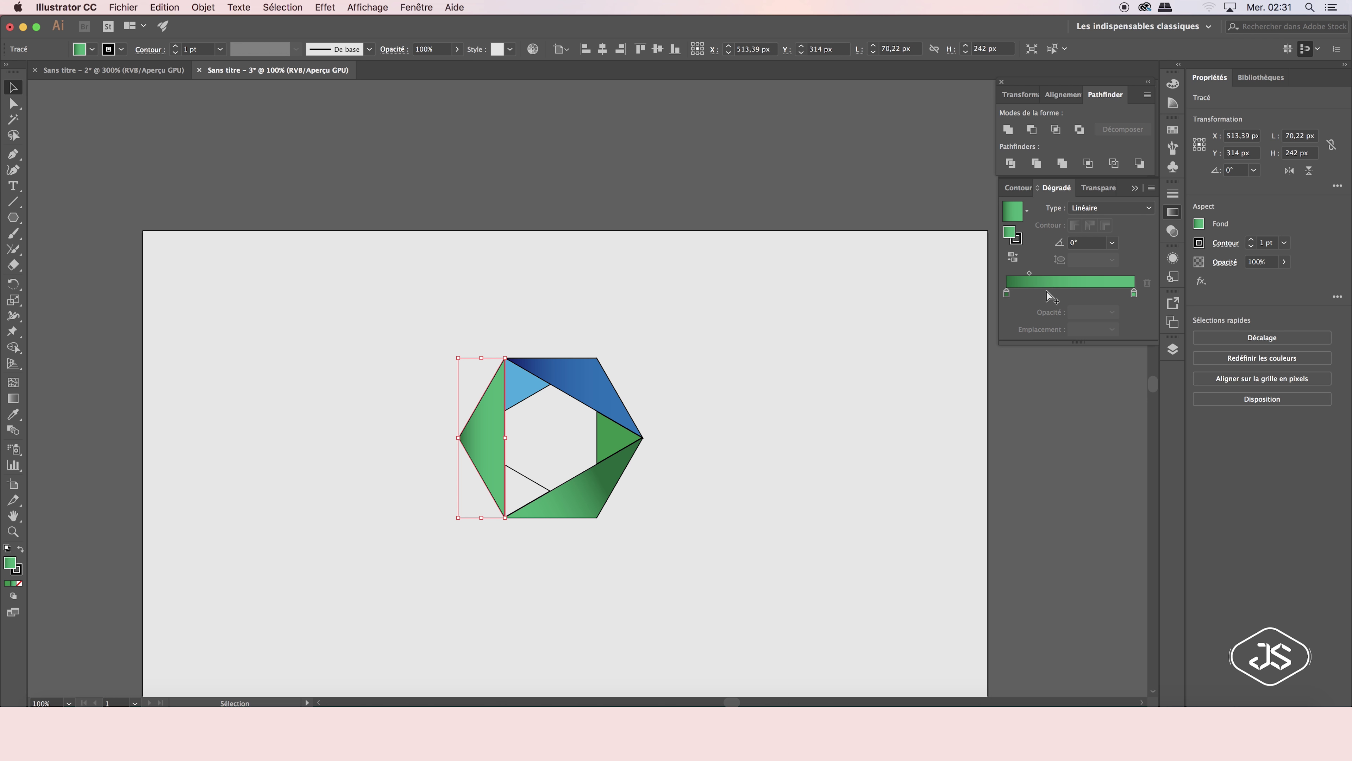
# - Set the left facet's gradient stops to purple and crimson magenta
pyautogui.doubleClick(1007, 293)
pyautogui.click(1063, 344)
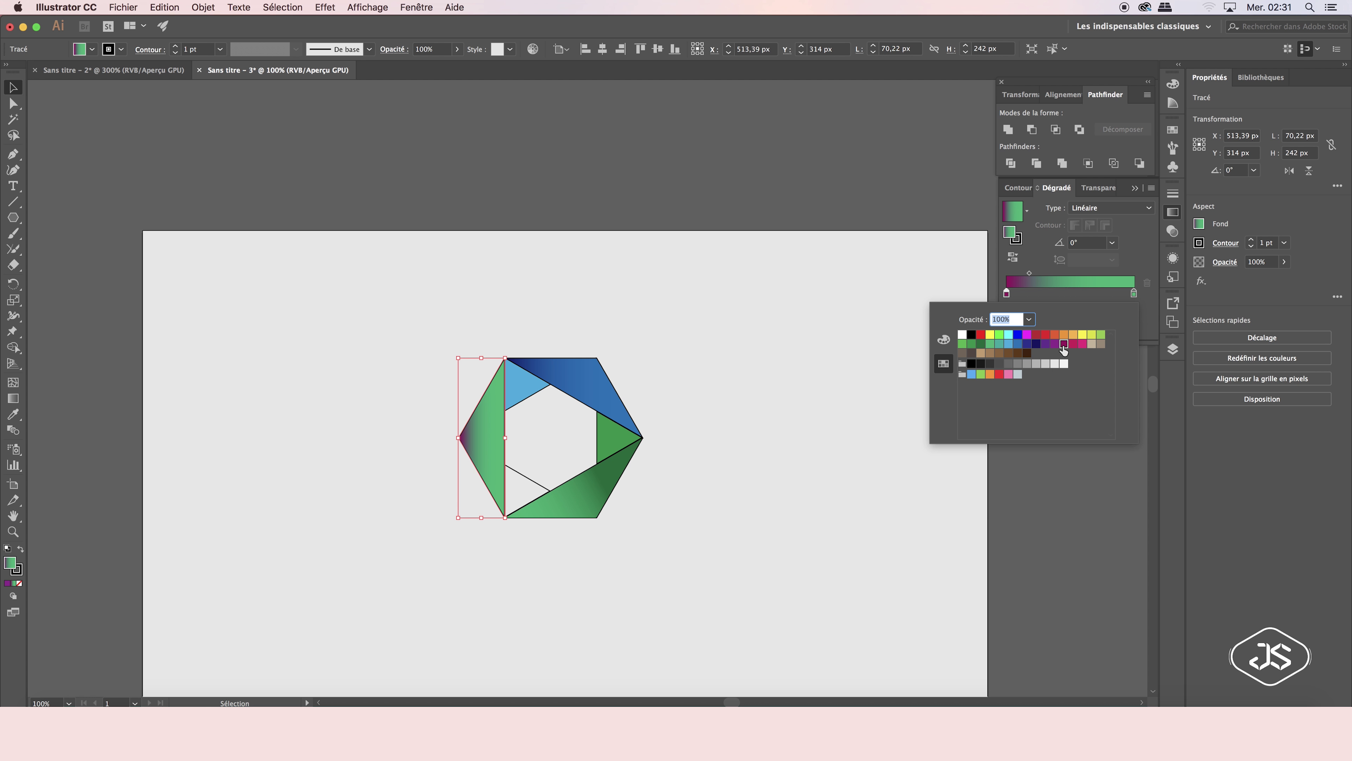
pyautogui.click(1073, 345)
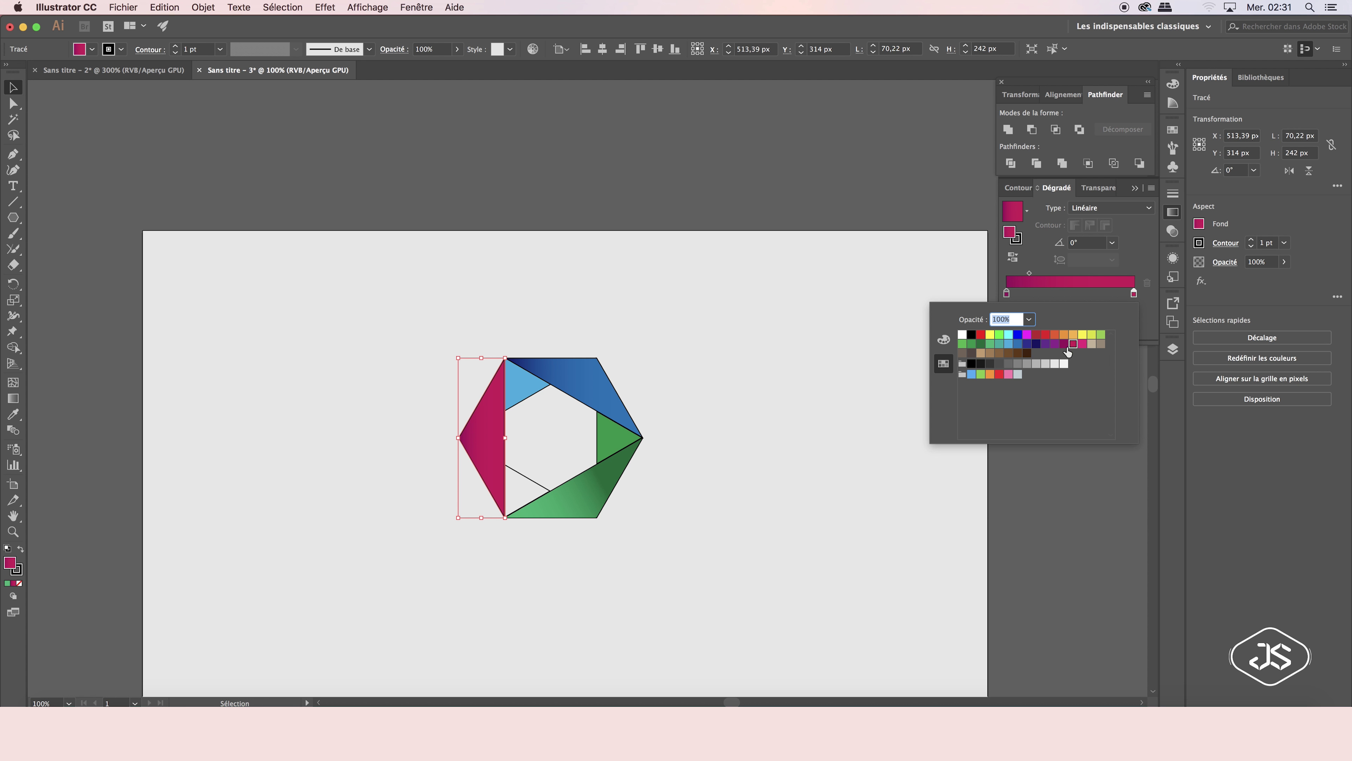
# - Fill the small lower-left triangle pink after trying red, magenta and purple swatches
pyautogui.click(527, 477)
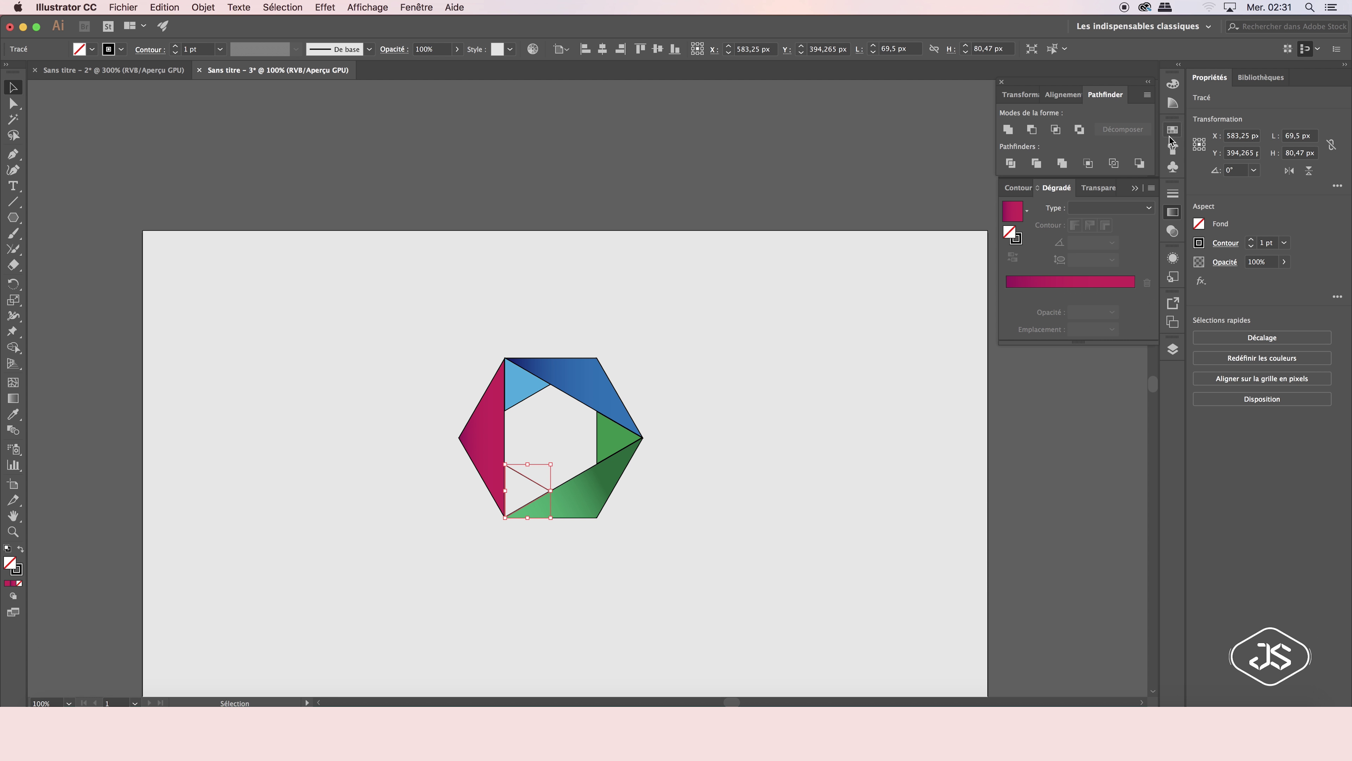
pyautogui.click(1172, 131)
pyautogui.click(1100, 165)
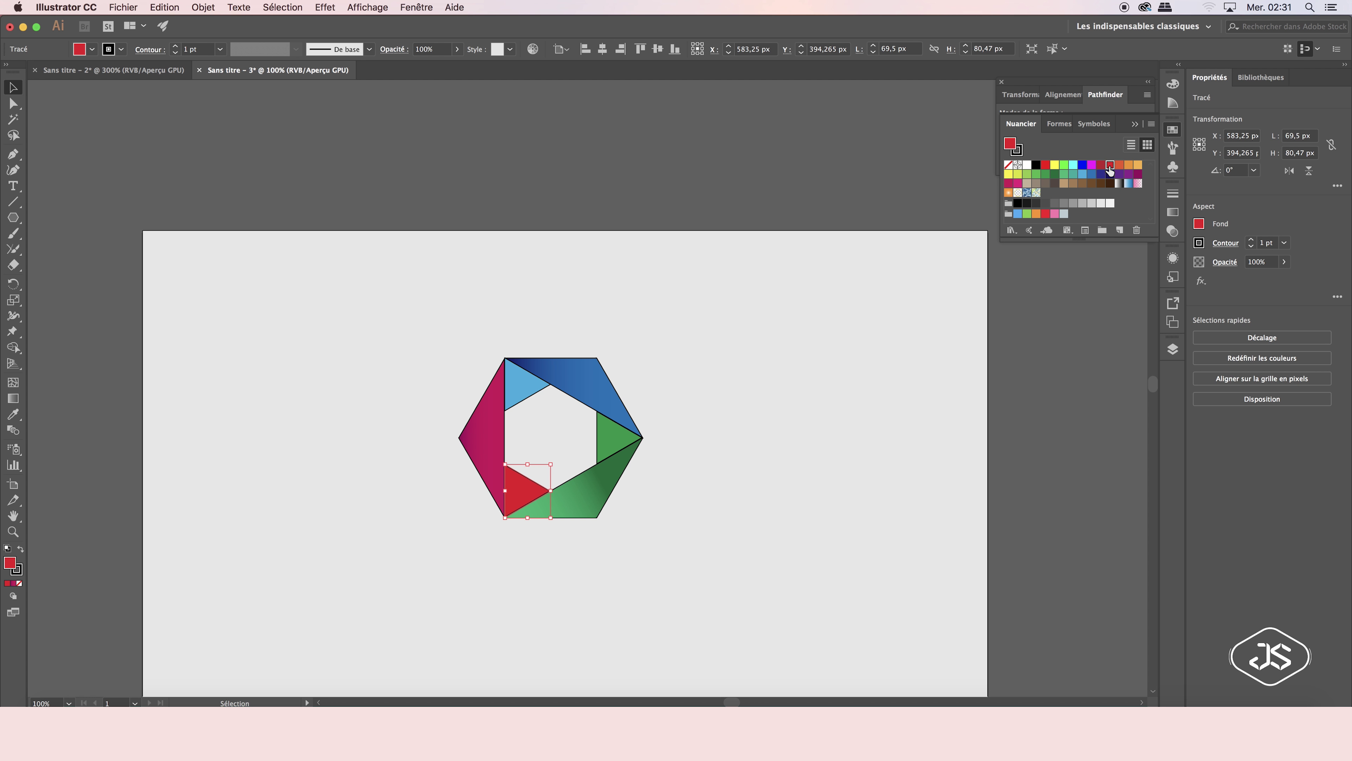
pyautogui.click(1092, 167)
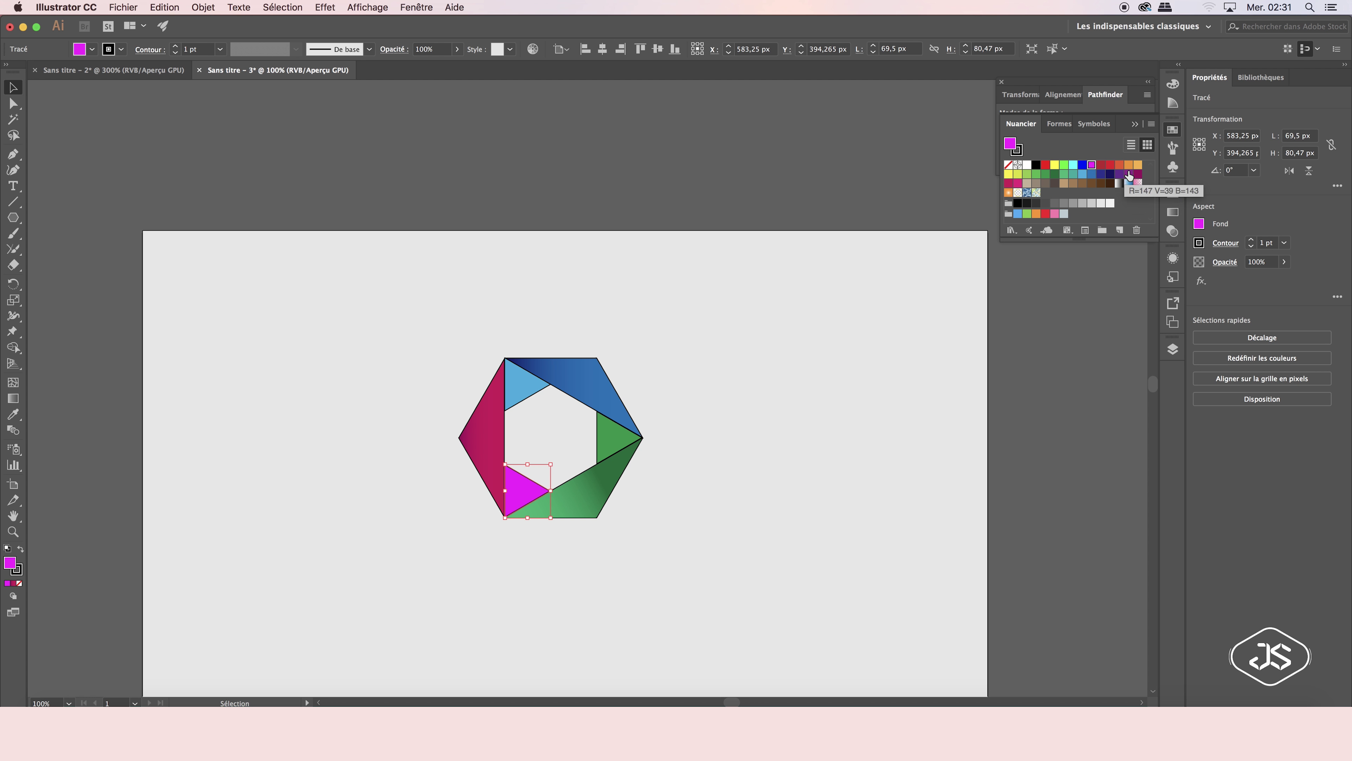
pyautogui.click(1129, 174)
pyautogui.click(1138, 174)
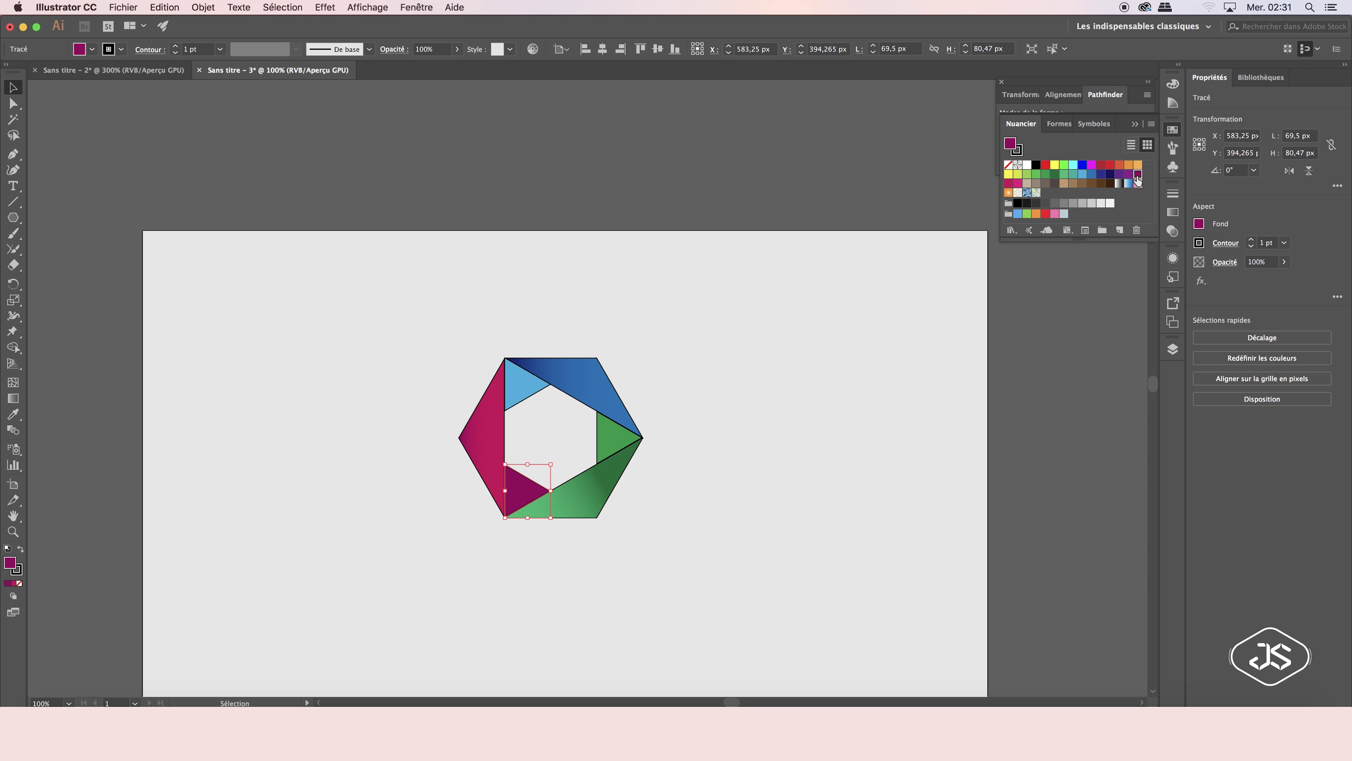
pyautogui.click(1017, 183)
pyautogui.press('super+shift+a')
pyautogui.click(487, 455)
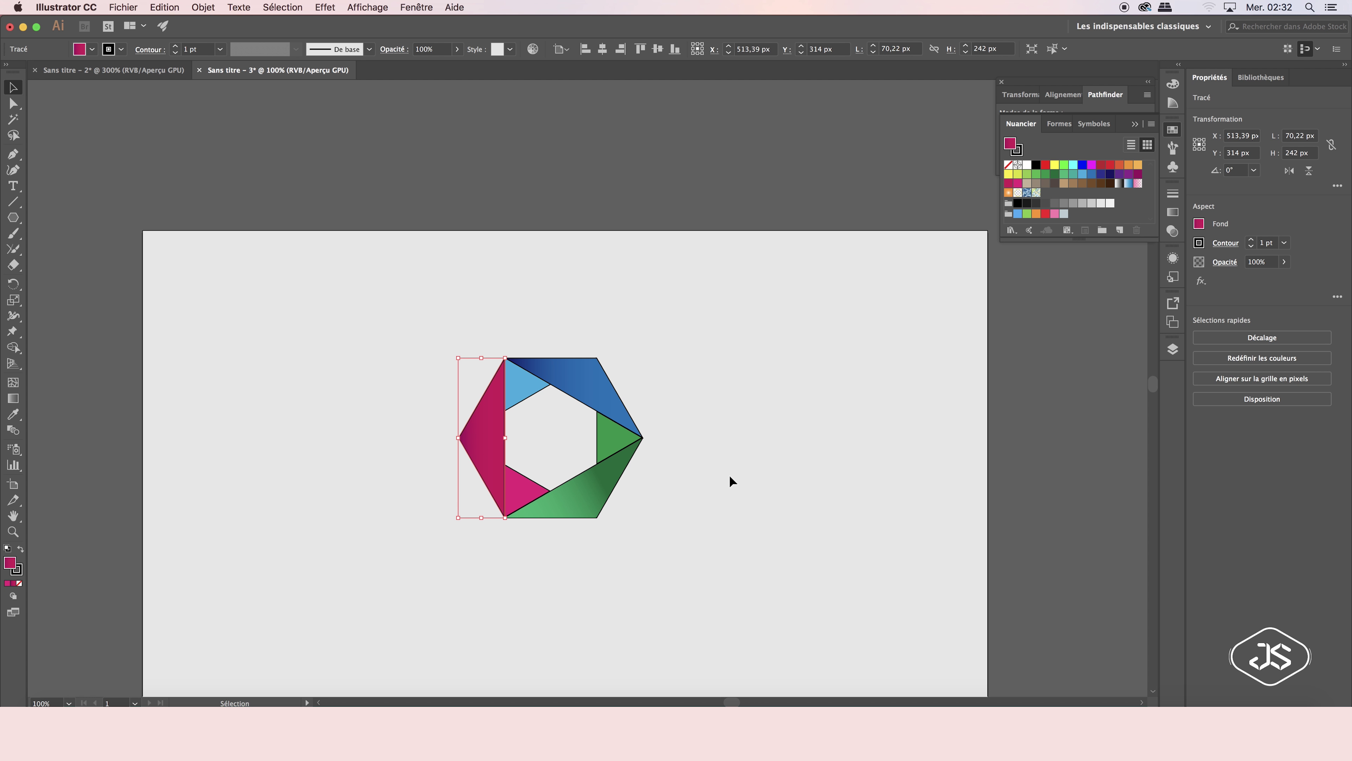
# - Run the left facet's gradient vertically and darken its stop to deep purple
pyautogui.click(727, 526)
pyautogui.click(487, 472)
pyautogui.press('g')
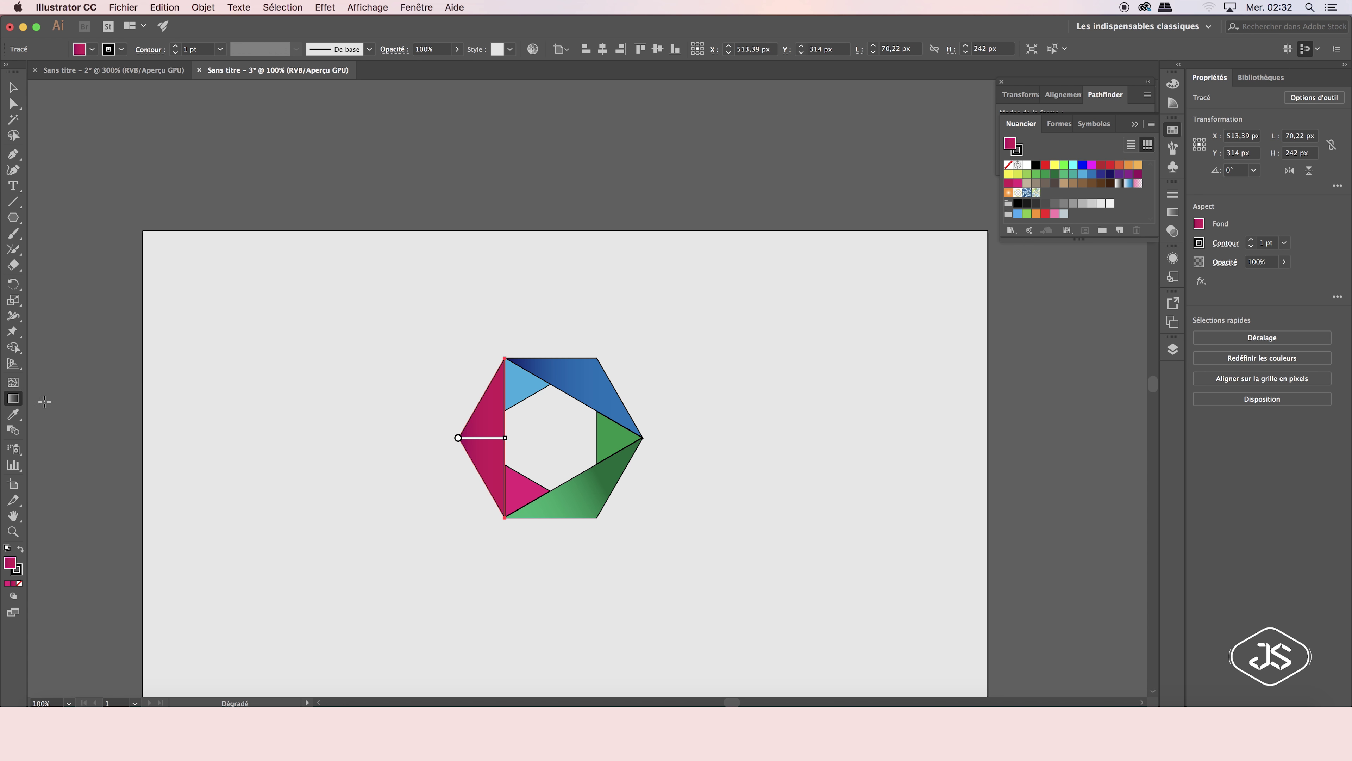
pyautogui.moveTo(487, 433); pyautogui.dragTo(476, 388)
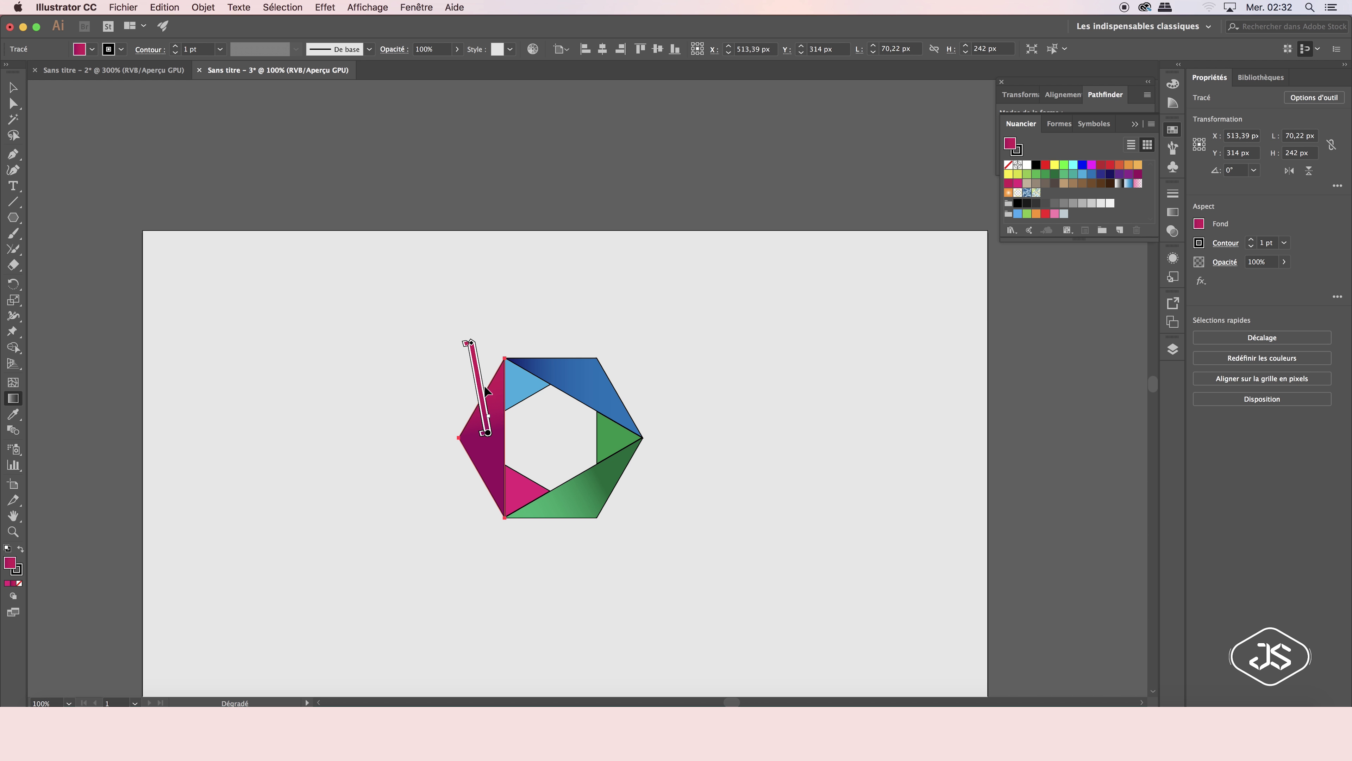
pyautogui.moveTo(492, 461); pyautogui.dragTo(468, 337)
pyautogui.moveTo(483, 459); pyautogui.dragTo(481, 336)
pyautogui.click(1174, 213)
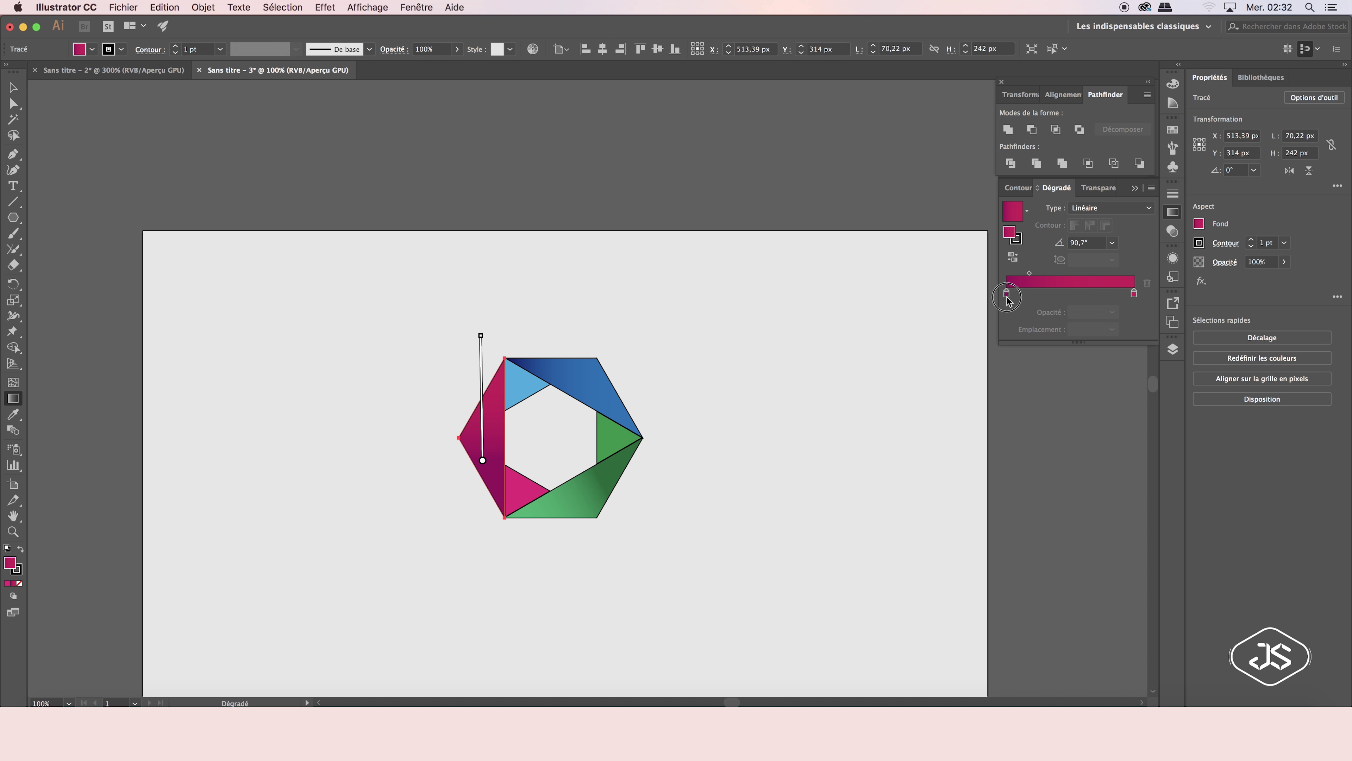
pyautogui.doubleClick(1007, 293)
pyautogui.click(944, 340)
pyautogui.moveTo(1051, 341); pyautogui.dragTo(1041, 346)
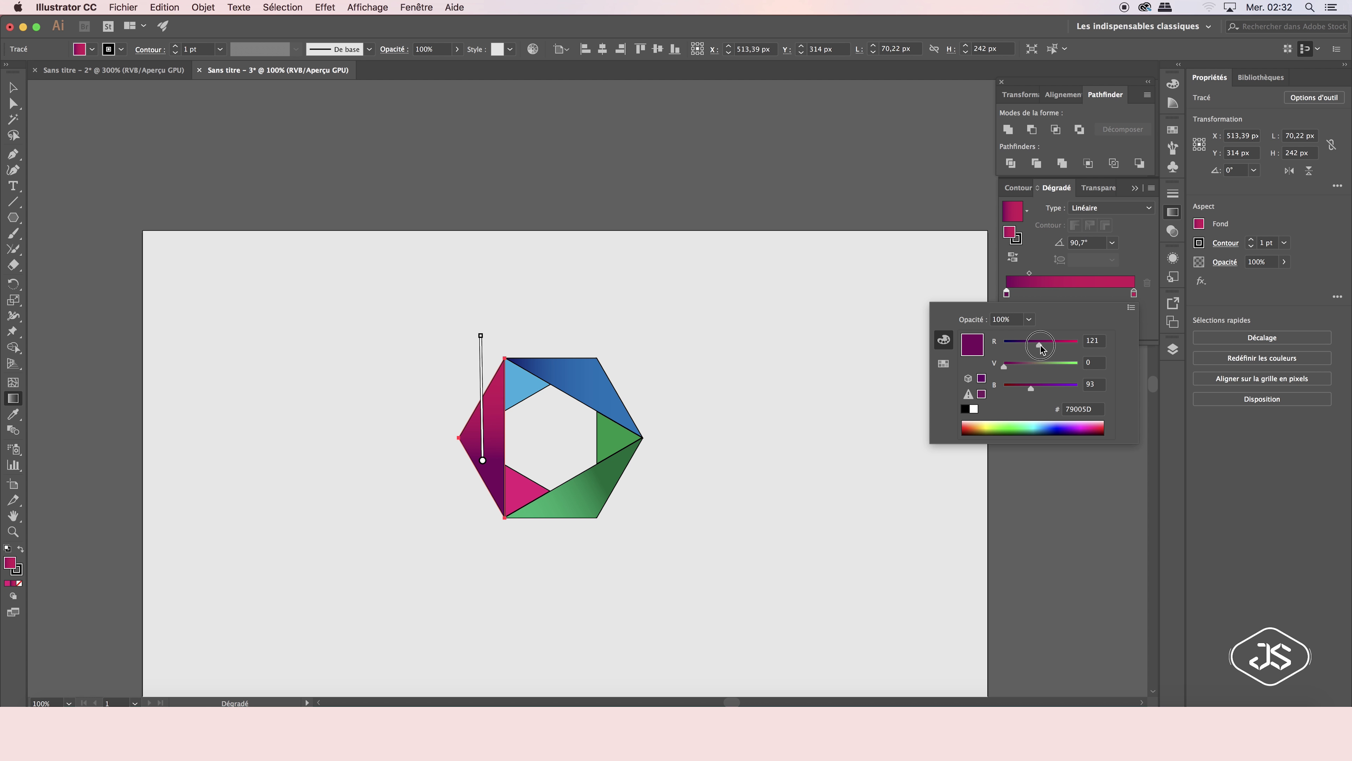
pyautogui.press('Escape')
# - Redraw the top blue facet's gradient at an angle
pyautogui.press('v')
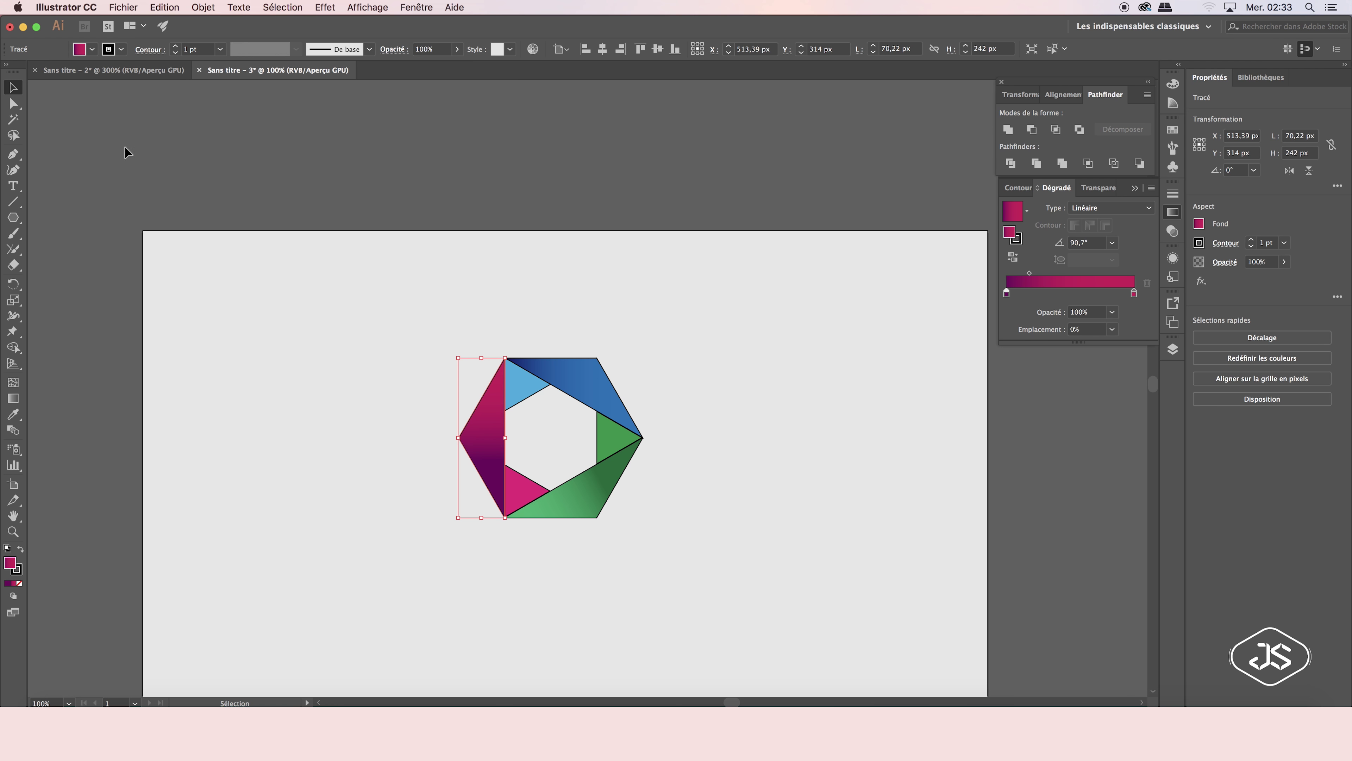
pyautogui.click(572, 373)
pyautogui.doubleClick(1006, 293)
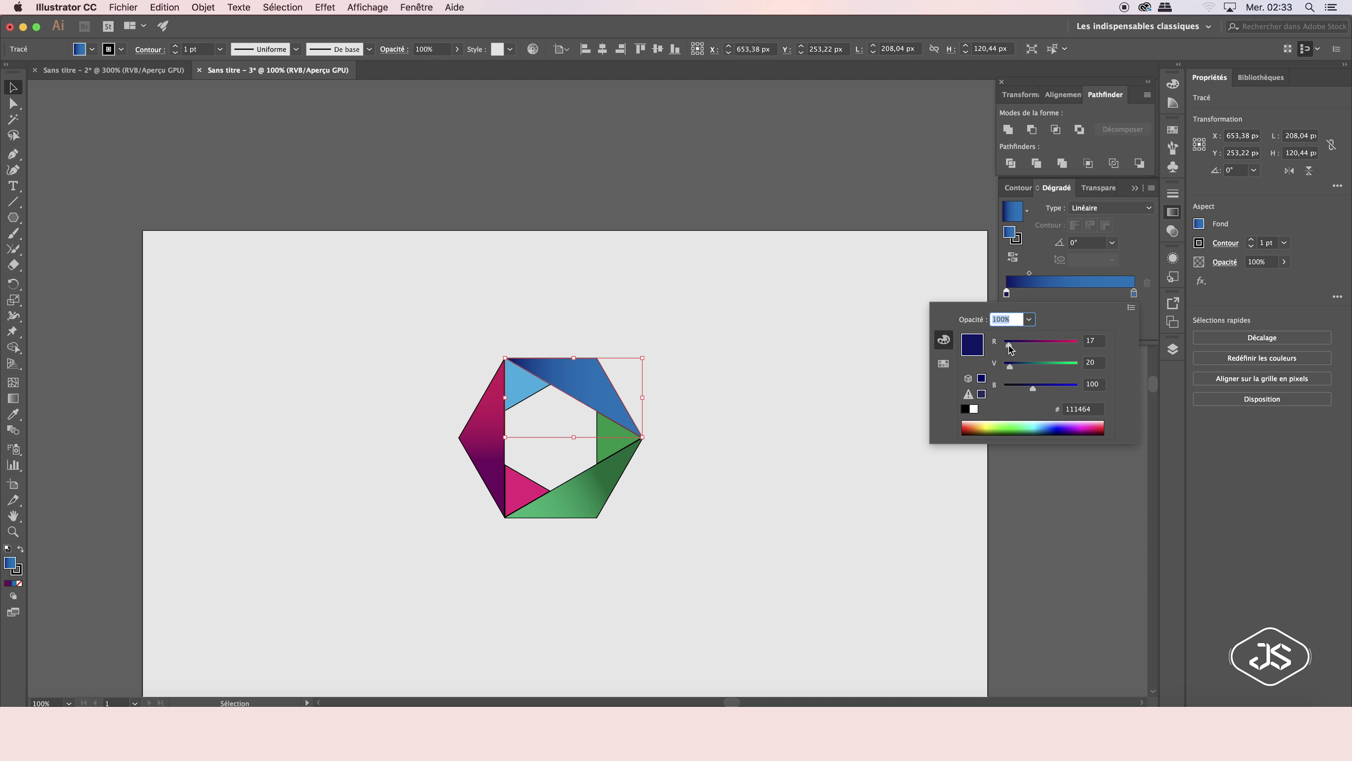
pyautogui.press('Escape')
pyautogui.press('g')
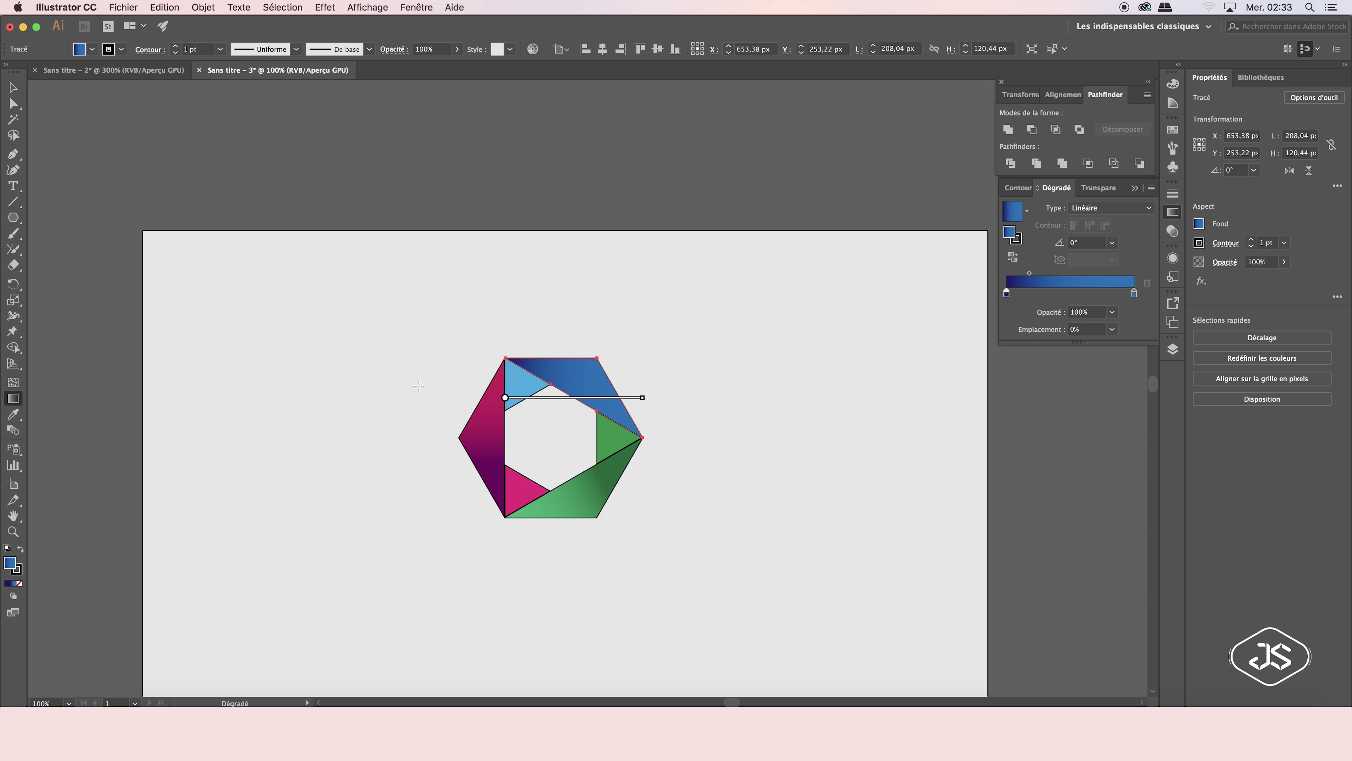
pyautogui.moveTo(534, 348); pyautogui.dragTo(653, 417)
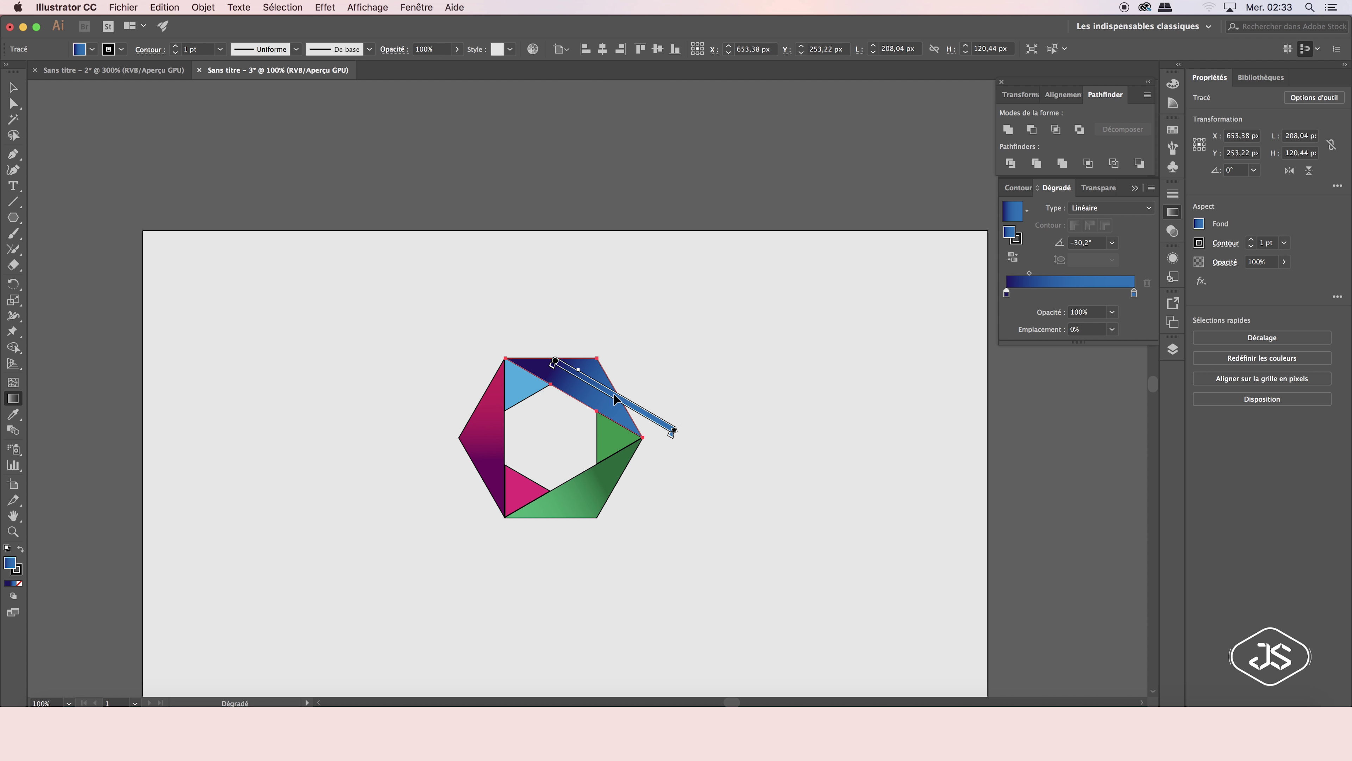
# - Angle the bottom green piece's gradient diagonally and darken its left stop to dark green
pyautogui.press('v')
pyautogui.hotkey('ctrl', 'shift', 'a')
pyautogui.click(610, 473)
pyautogui.press('g')
pyautogui.moveTo(594, 489); pyautogui.dragTo(472, 556)
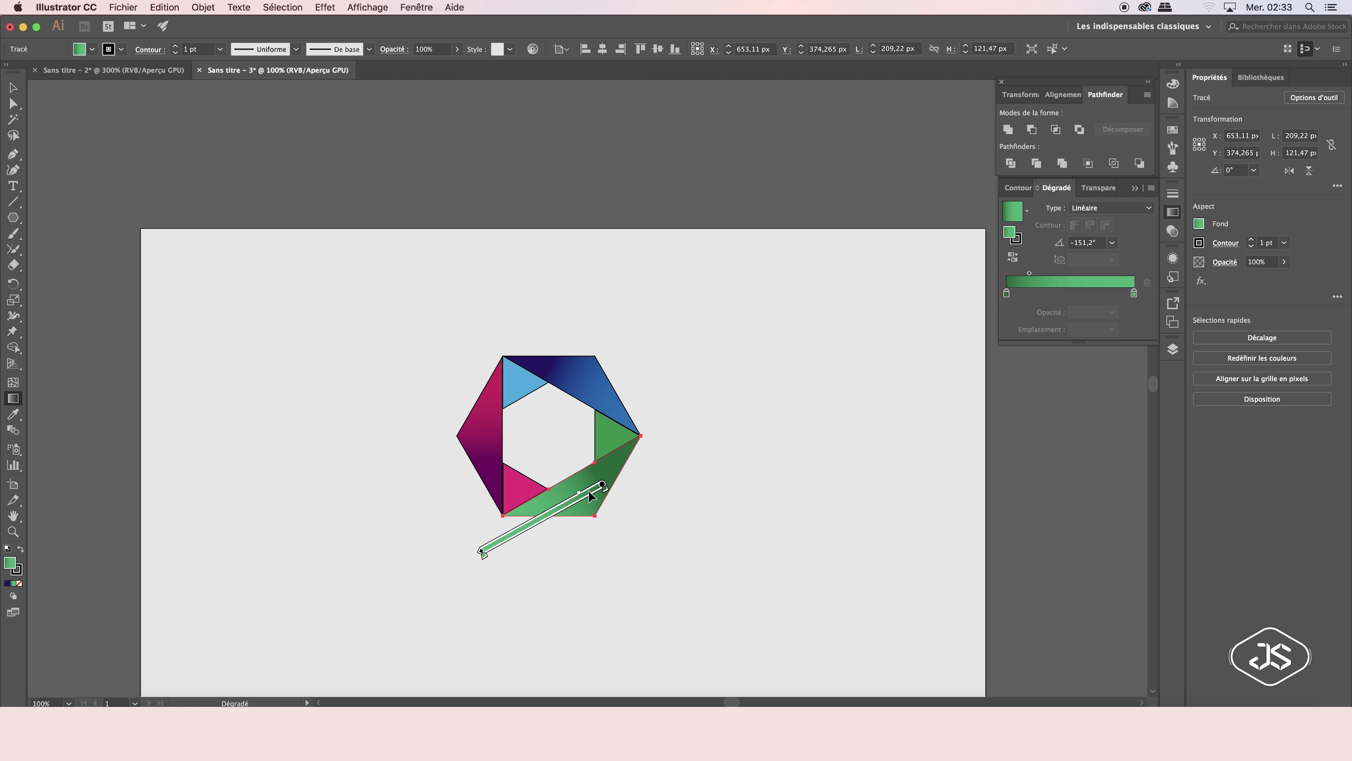
pyautogui.doubleClick(1006, 293)
pyautogui.moveTo(1029, 369); pyautogui.dragTo(1014, 369)
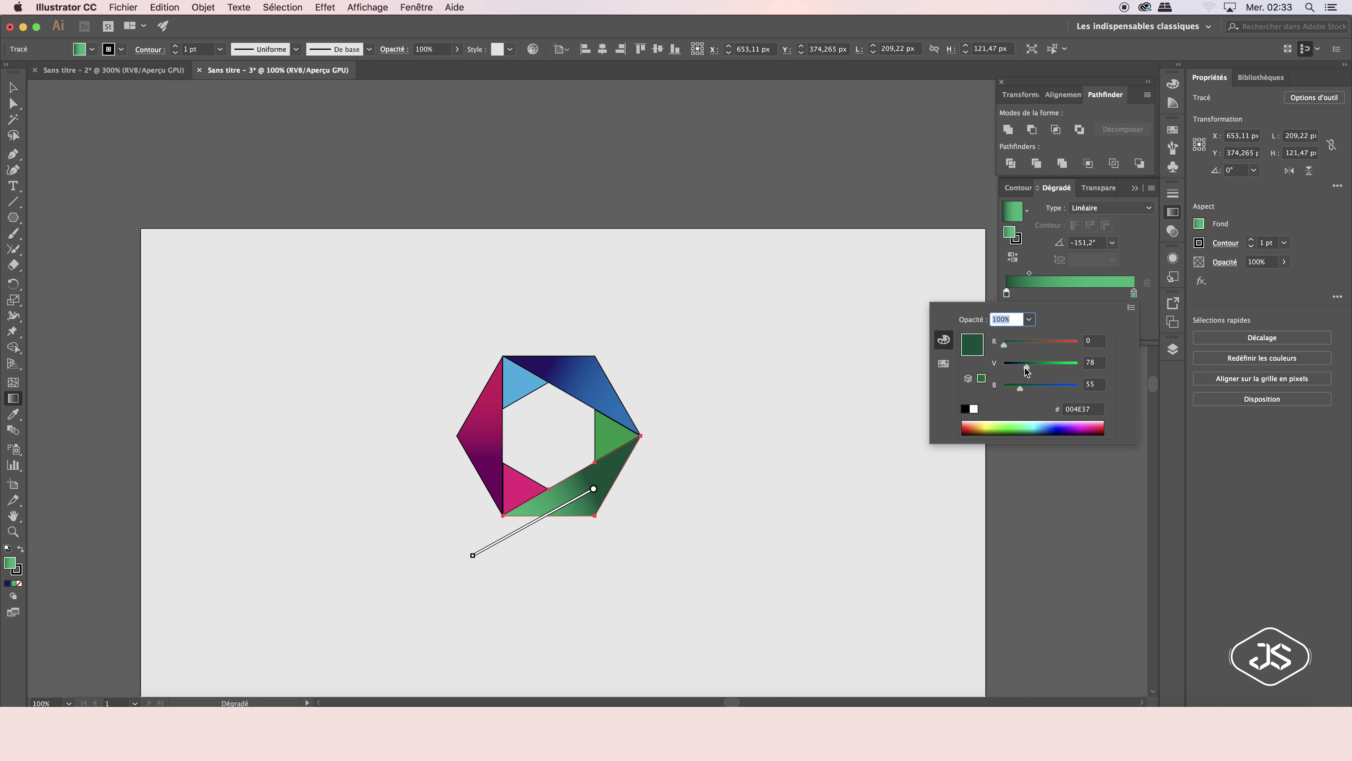
pyautogui.press('Escape')
pyautogui.press('v')
pyautogui.click(442, 397)
# - Select all hexagon pieces and set their stroke to None
pyautogui.moveTo(447, 311); pyautogui.dragTo(694, 529)
pyautogui.press('/')
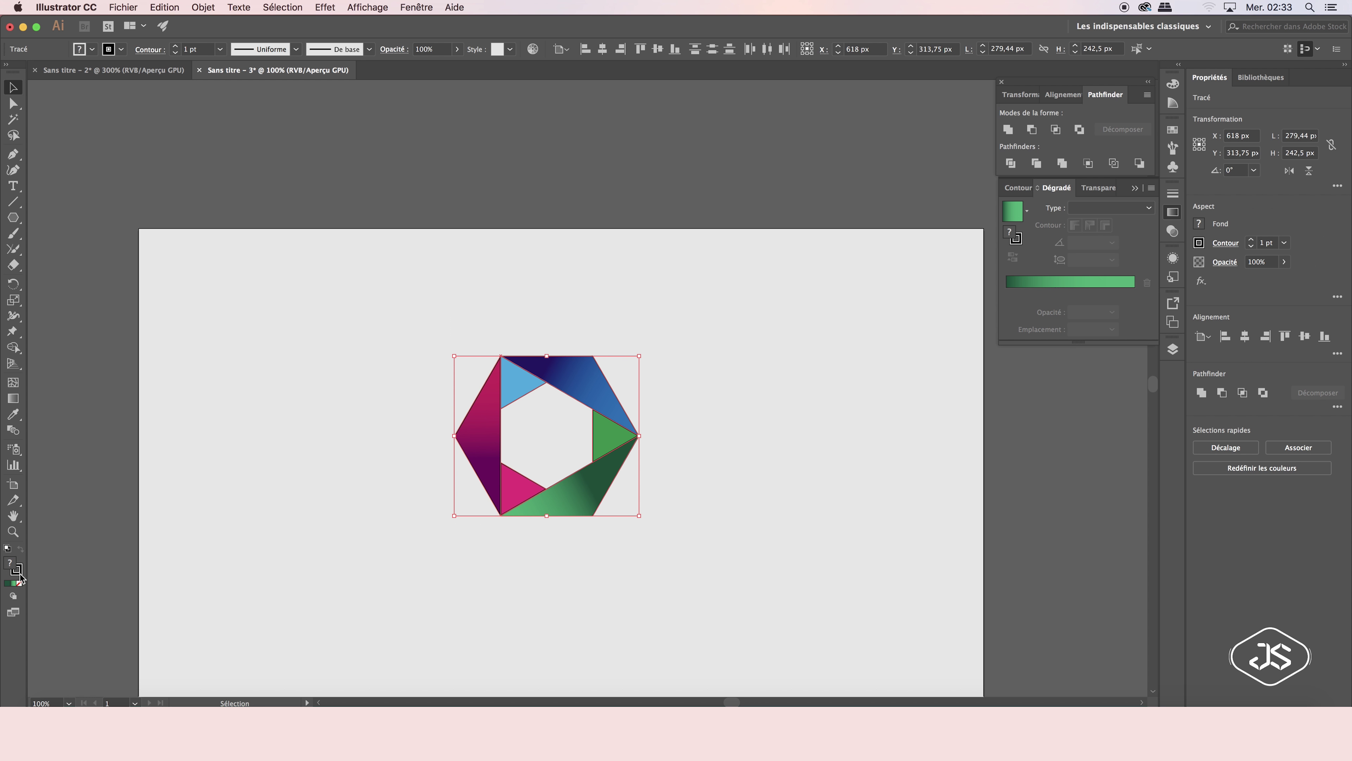
pyautogui.click(450, 503)
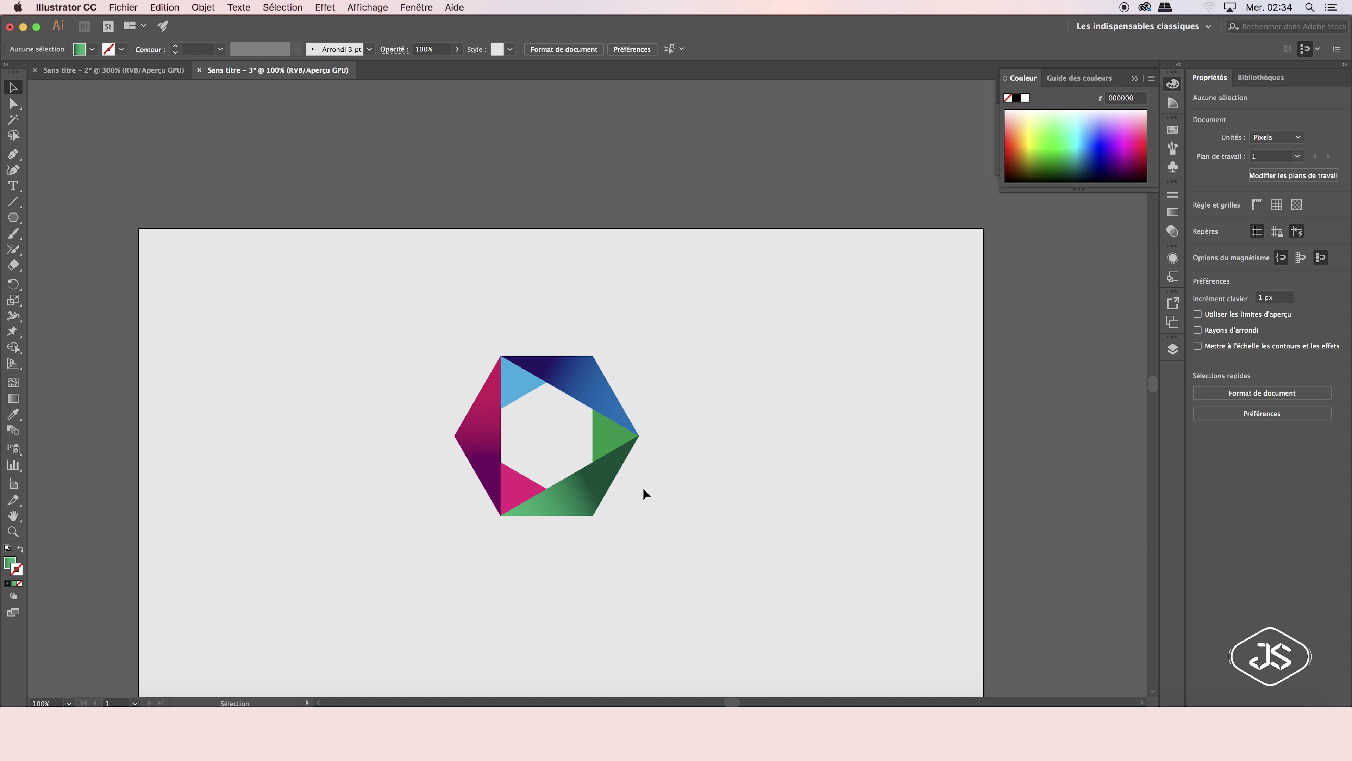
# - Rotate all the hexagon pieces 90° so a green triangle points up, then switch to drawing a circle beside it
pyautogui.click(490, 467)
pyautogui.click(338, 257)
pyautogui.moveTo(338, 257)
pyautogui.mouseDown()
pyautogui.moveTo(643, 355)
pyautogui.moveTo(463, 337)
pyautogui.mouseUp()
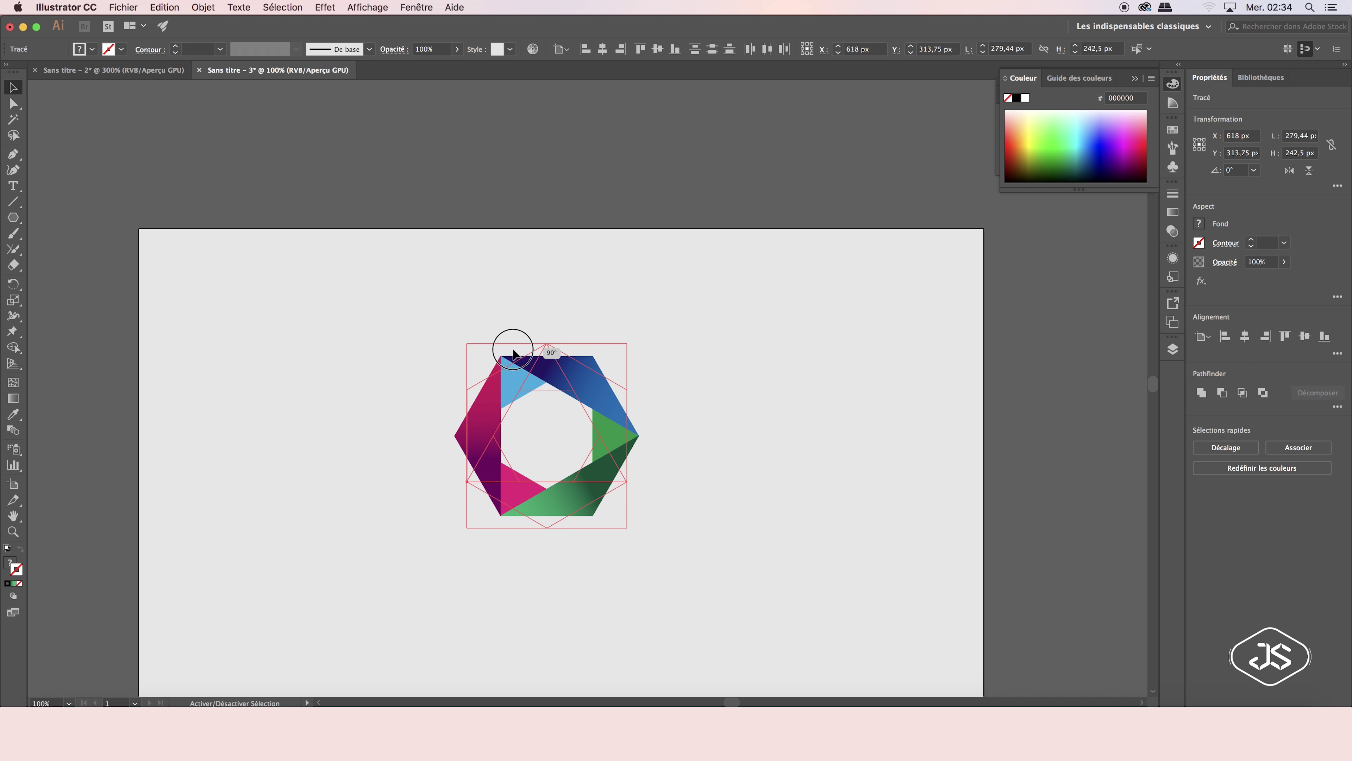
pyautogui.rightClick(489, 427)
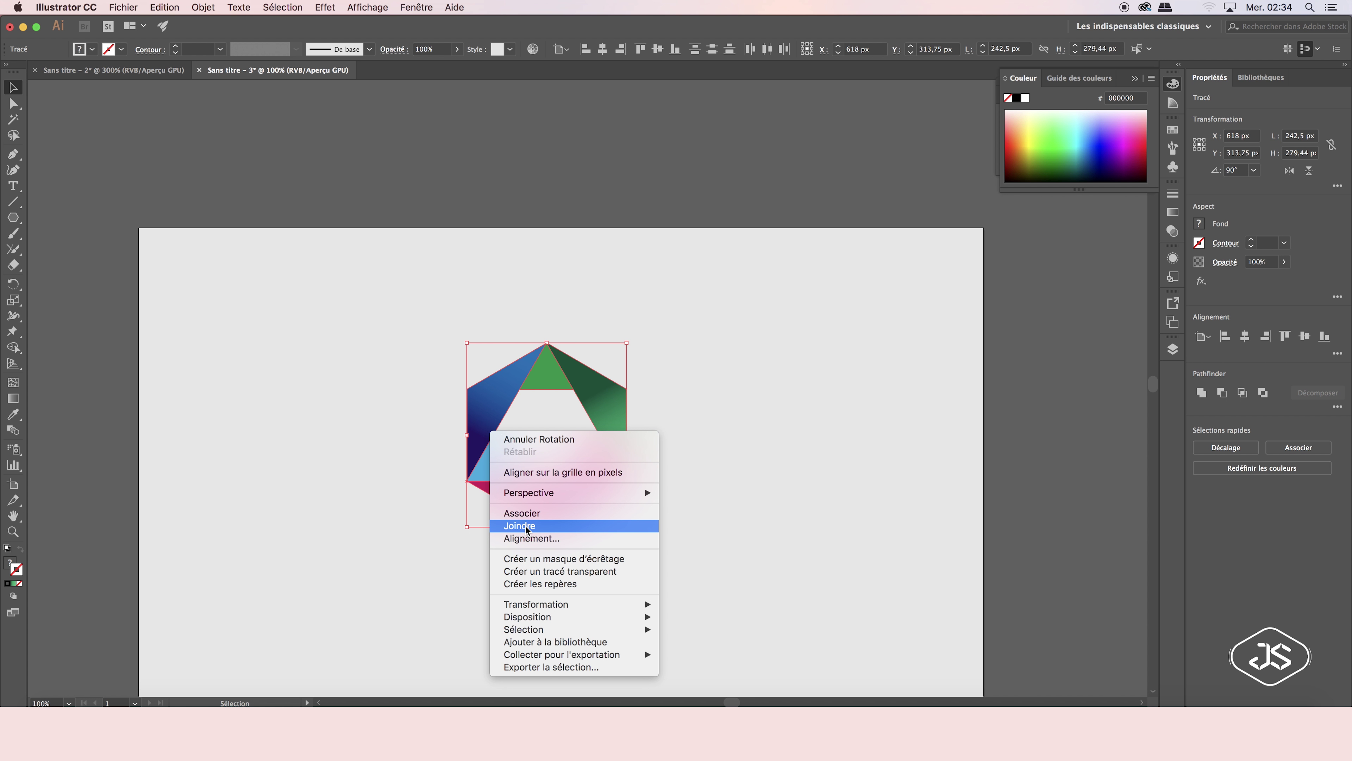
pyautogui.click(525, 526)
pyautogui.click(662, 458)
pyautogui.moveTo(14, 217); pyautogui.dragTo(106, 259)
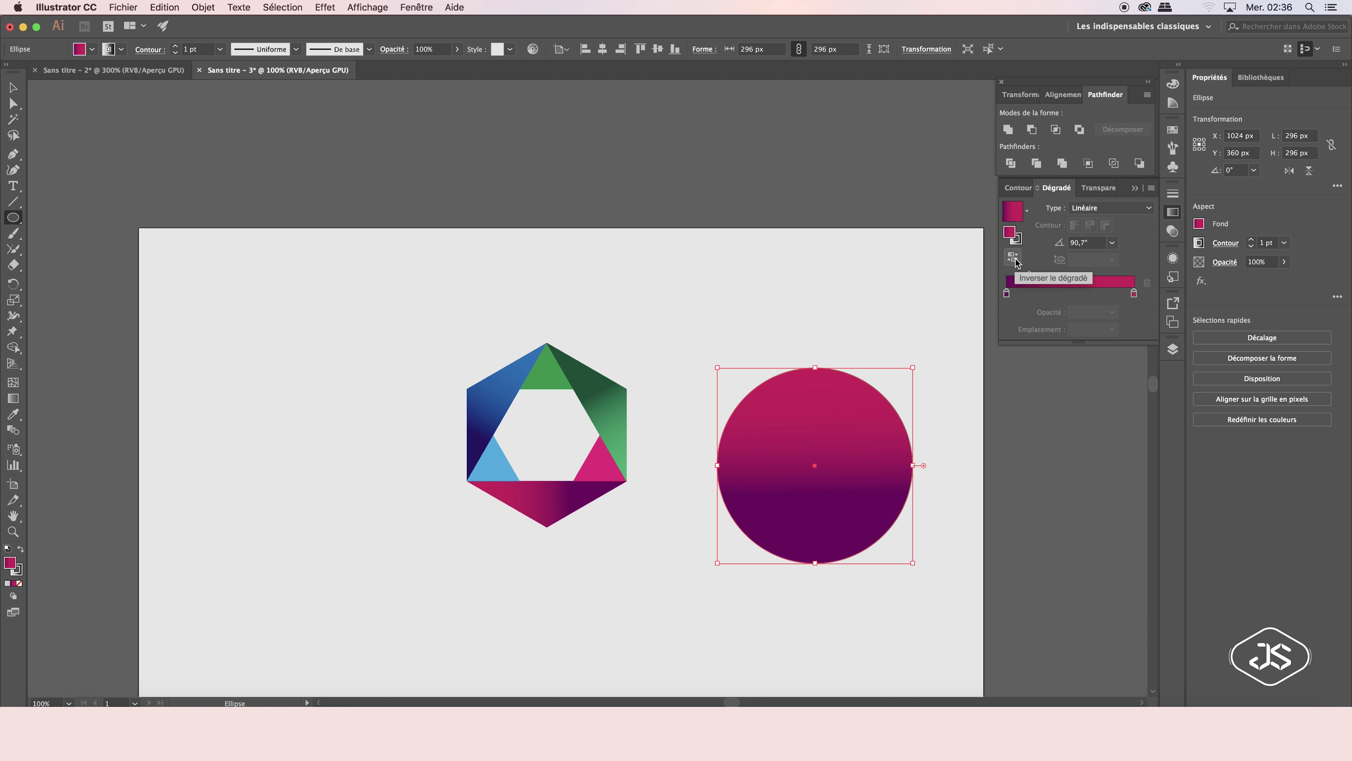
# - Apply the White-Black gradient preset to the circle and add several light grey stops
pyautogui.click(1027, 210)
pyautogui.scroll(2, 968, 235)
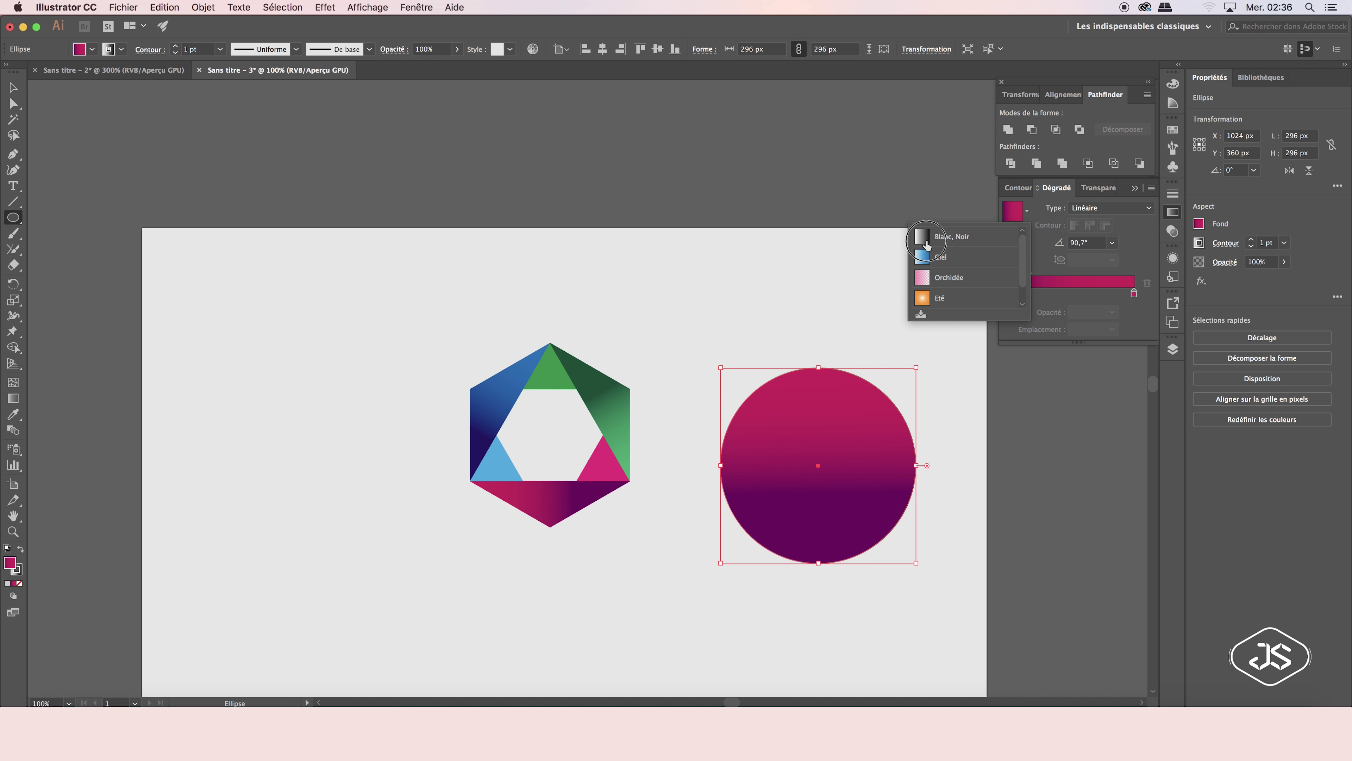
pyautogui.click(967, 236)
pyautogui.doubleClick(1134, 293)
pyautogui.doubleClick(1115, 293)
pyautogui.click(1093, 293)
pyautogui.doubleClick(1077, 293)
pyautogui.click(1053, 293)
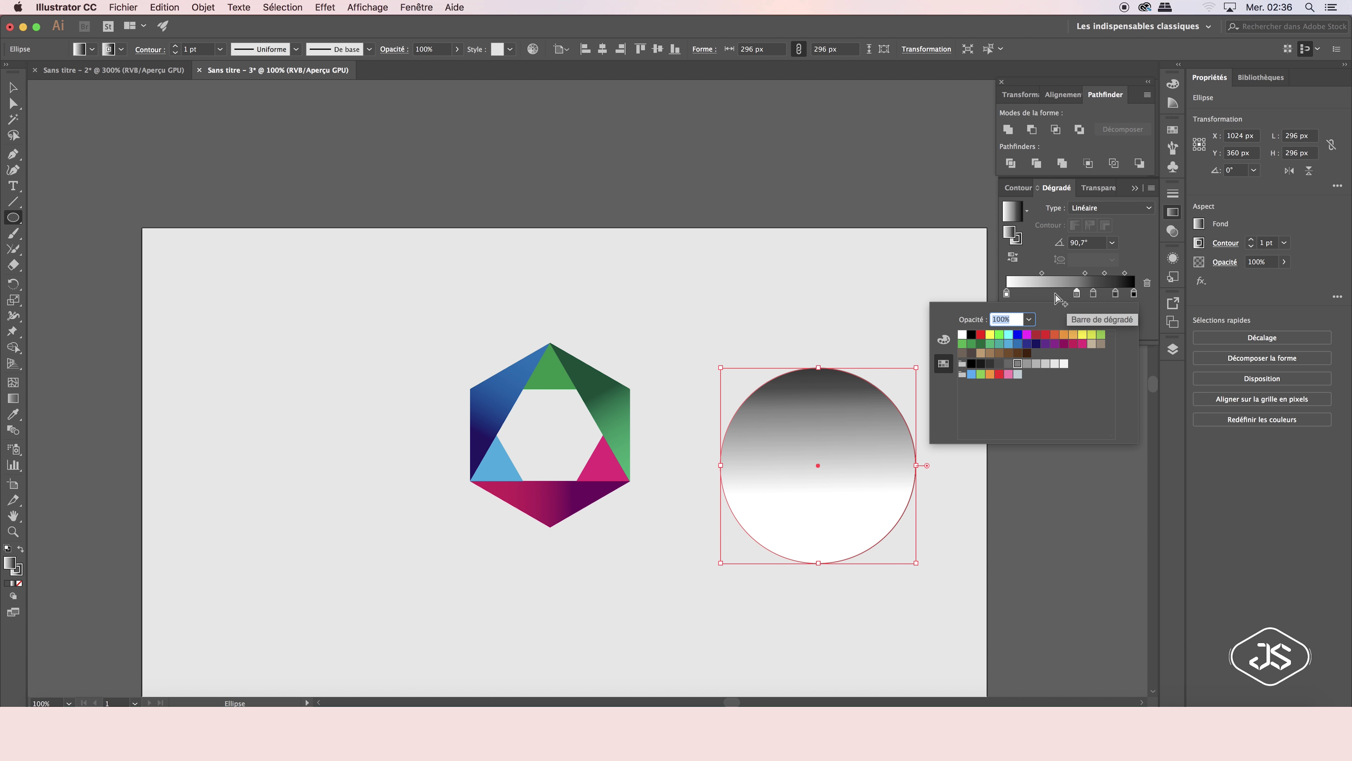
pyautogui.click(1033, 293)
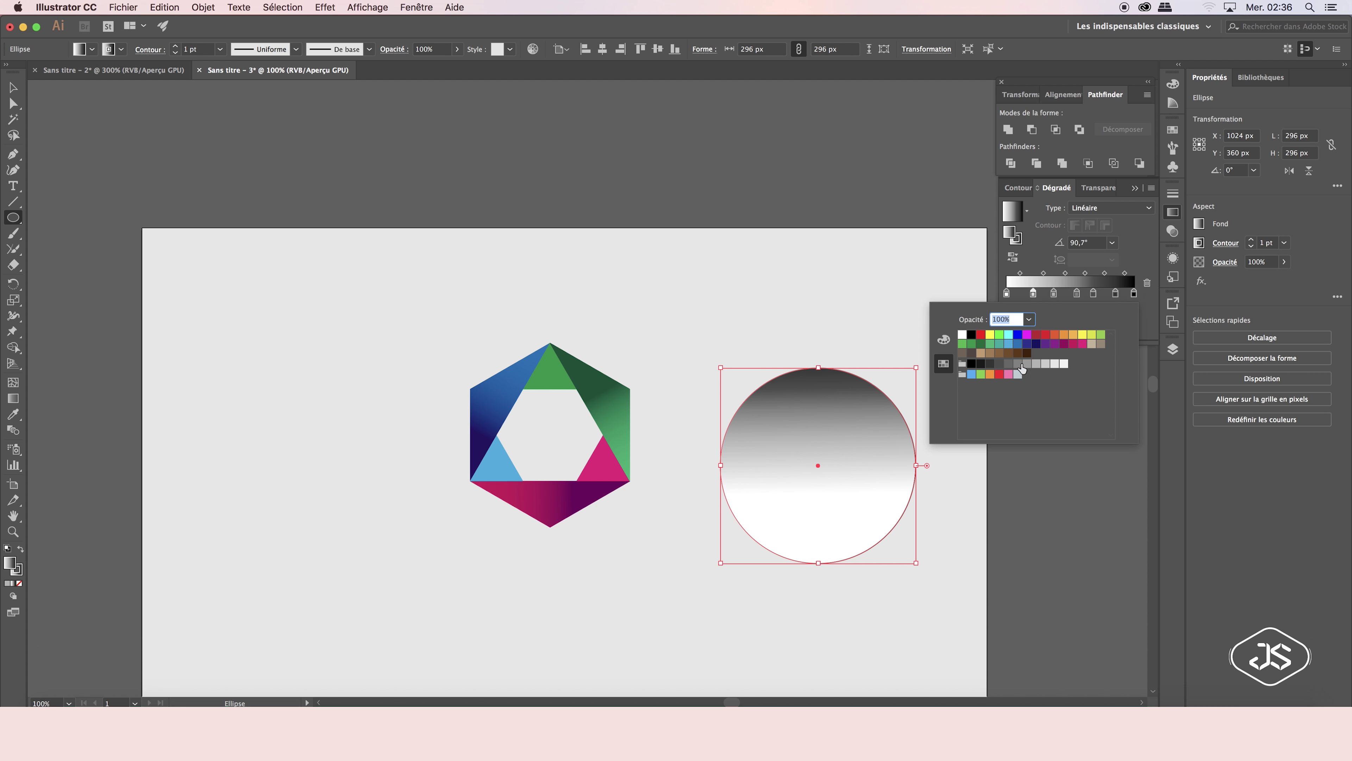
pyautogui.click(1055, 363)
pyautogui.click(1106, 301)
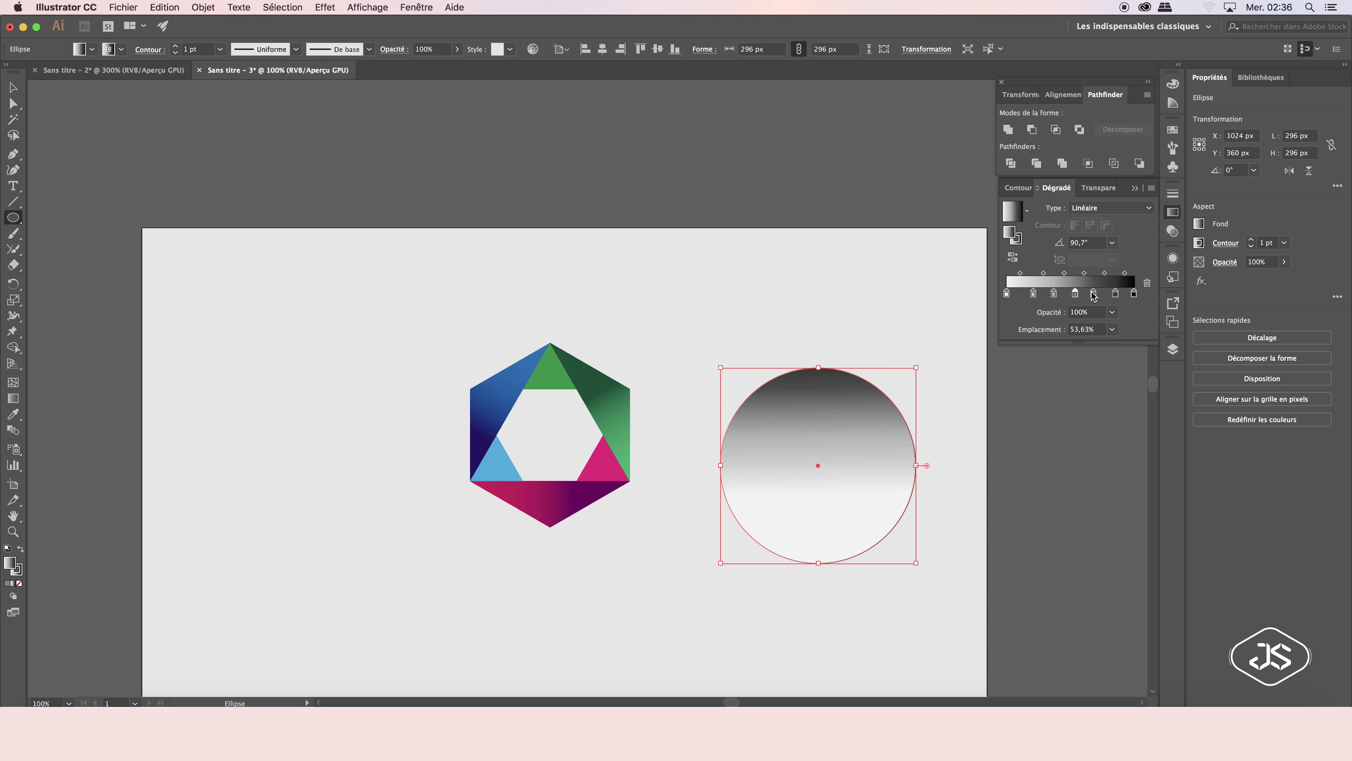
# - Make the gradient radial, lower the circle's opacity to 34% and remove its stroke
pyautogui.click(1110, 208)
pyautogui.click(1097, 218)
pyautogui.click(1114, 295)
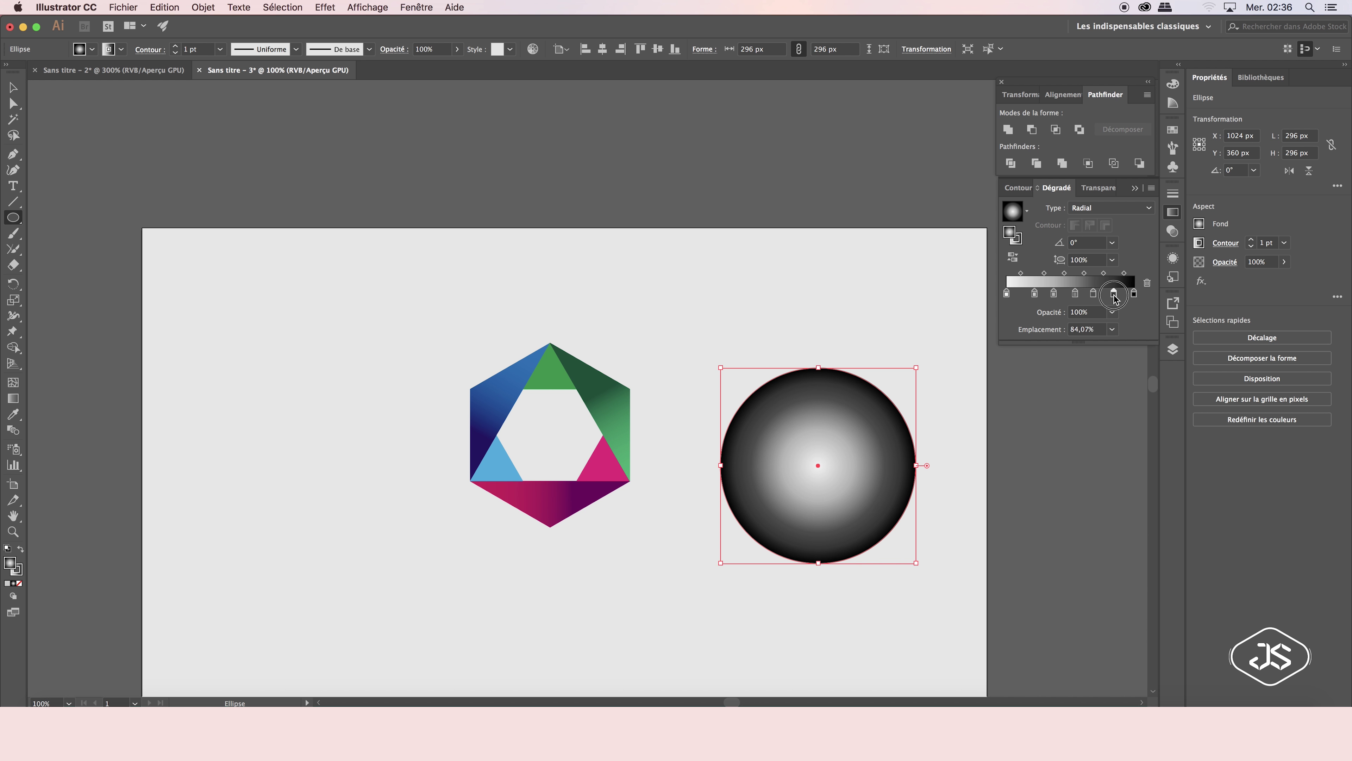
pyautogui.click(1173, 231)
pyautogui.click(1149, 208)
pyautogui.moveTo(1144, 223); pyautogui.dragTo(1114, 224)
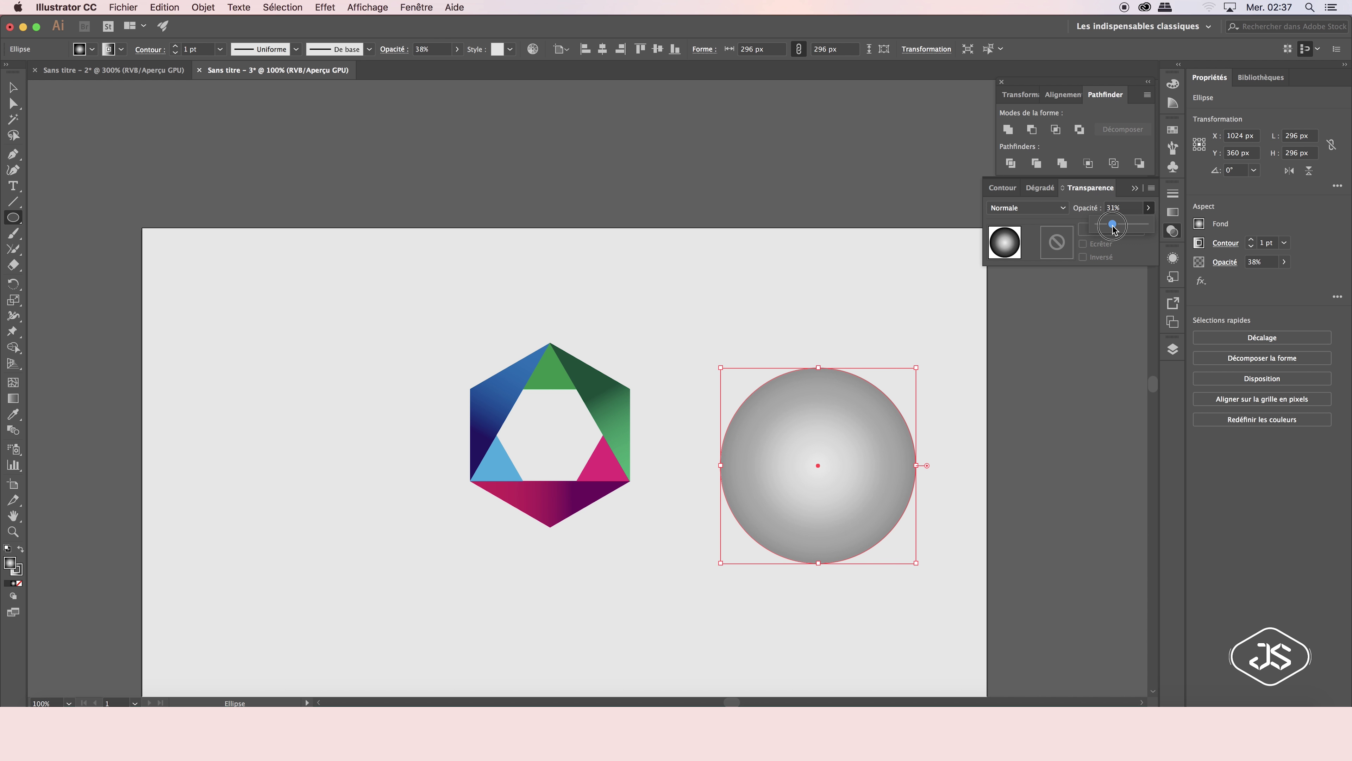
pyautogui.press('/')
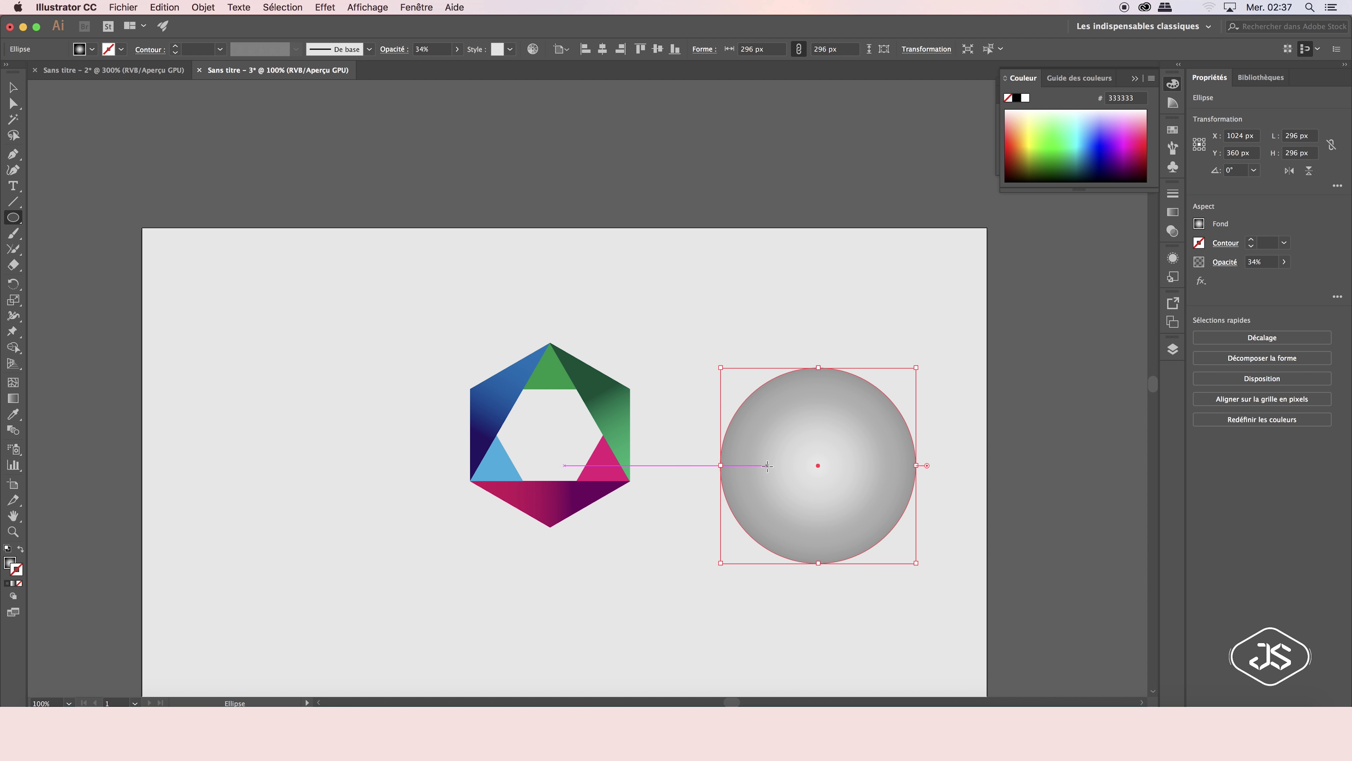
# - Flatten the circle to 8 px high and narrow it to about 174 px wide beneath the hexagon
pyautogui.moveTo(820, 368)
pyautogui.mouseDown()
pyautogui.moveTo(821, 559)
pyautogui.moveTo(586, 547)
pyautogui.mouseUp()
pyautogui.press('v')
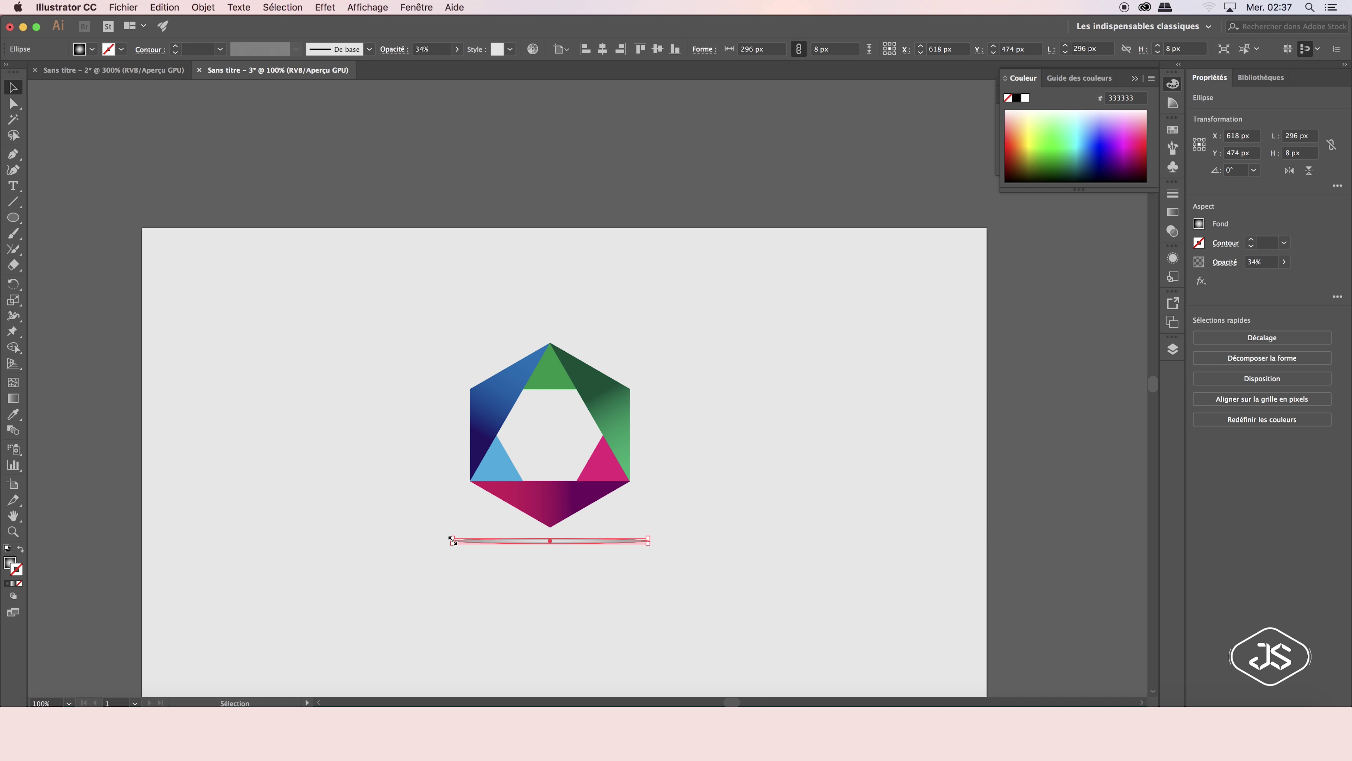
pyautogui.moveTo(457, 545); pyautogui.dragTo(608, 542)
pyautogui.click(644, 540)
pyautogui.click(574, 542)
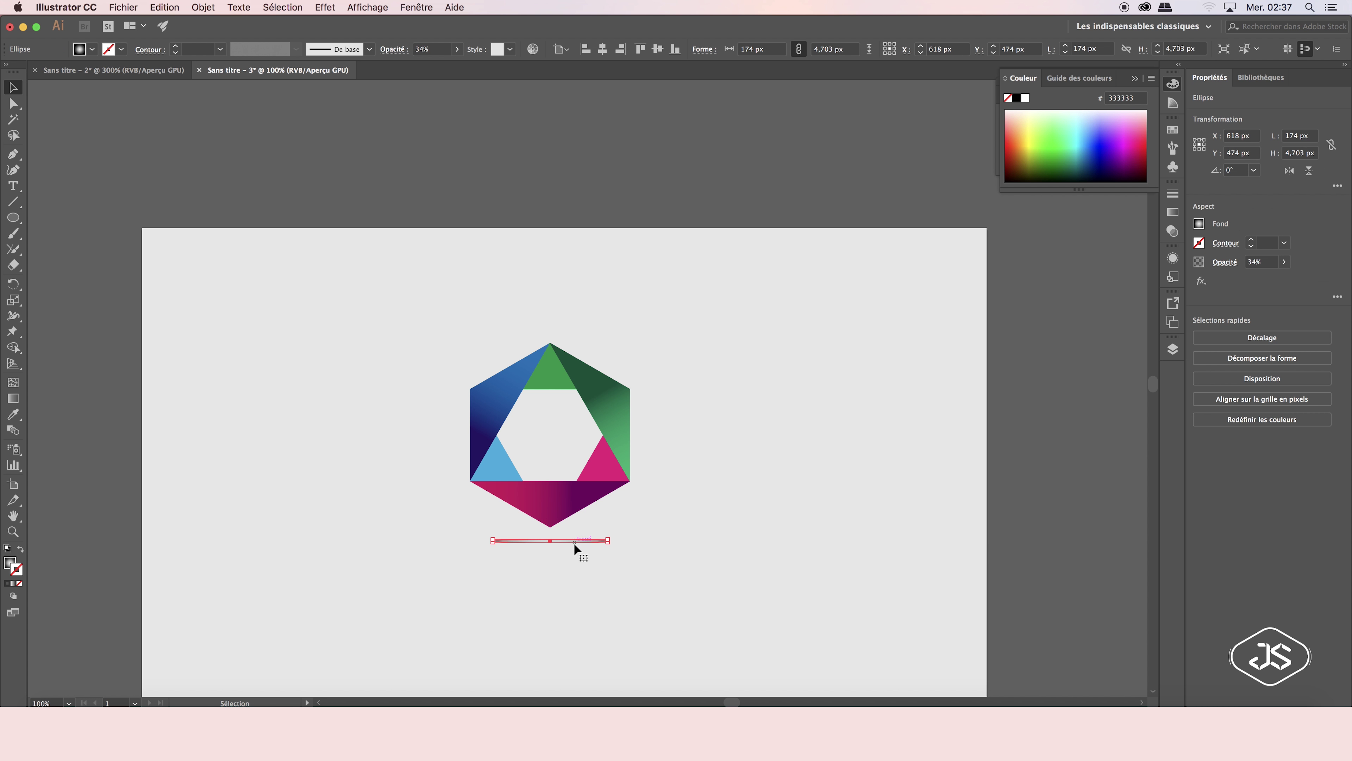
# - Reverse the ellipse's radial gradient so its centre is dark
pyautogui.click(1174, 232)
pyautogui.click(7, 583)
pyautogui.click(1013, 258)
pyautogui.click(658, 537)
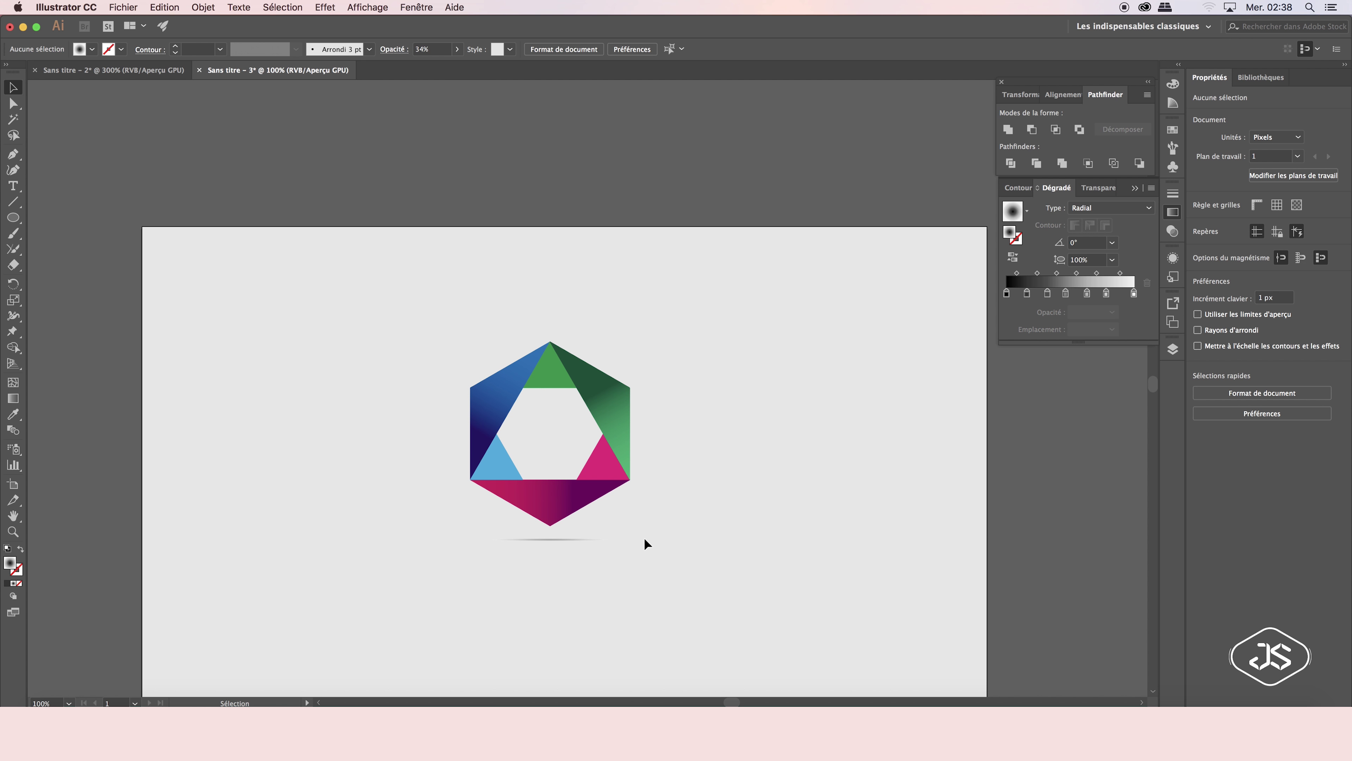
# - Resize the shadow around its centre to about 222×20 px as a thin sliver, then select it with the hexagon
pyautogui.click(606, 540)
pyautogui.moveTo(611, 539); pyautogui.dragTo(614, 541)
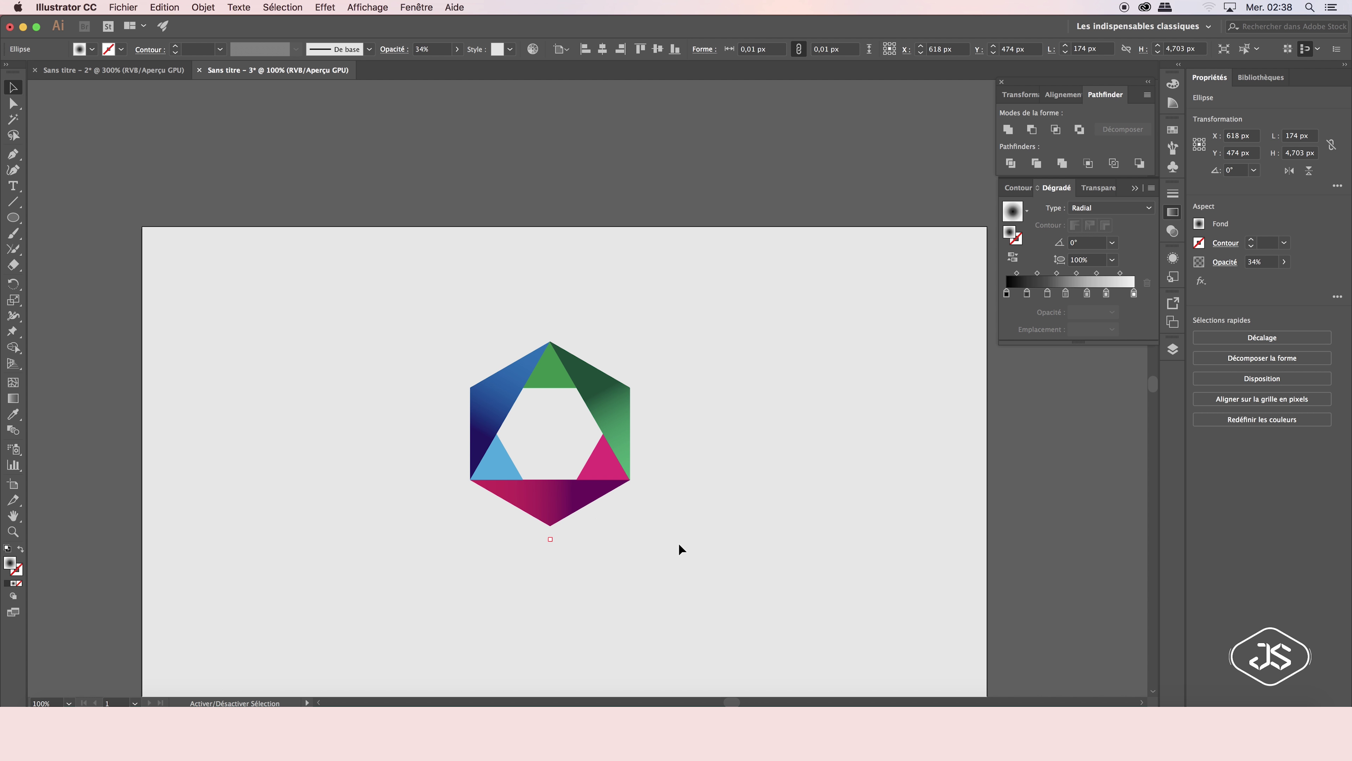
pyautogui.moveTo(613, 543); pyautogui.dragTo(635, 542)
pyautogui.moveTo(477, 546); pyautogui.dragTo(476, 543)
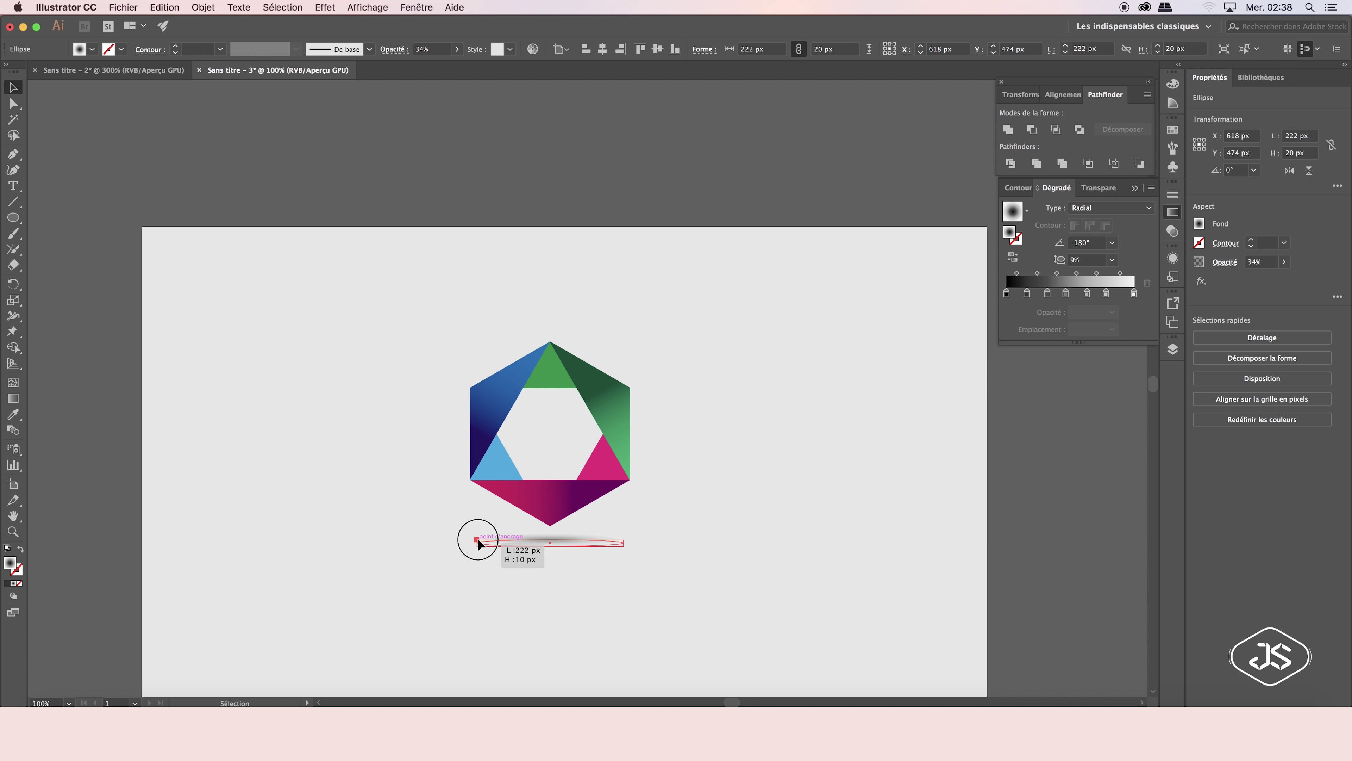
pyautogui.click(629, 554)
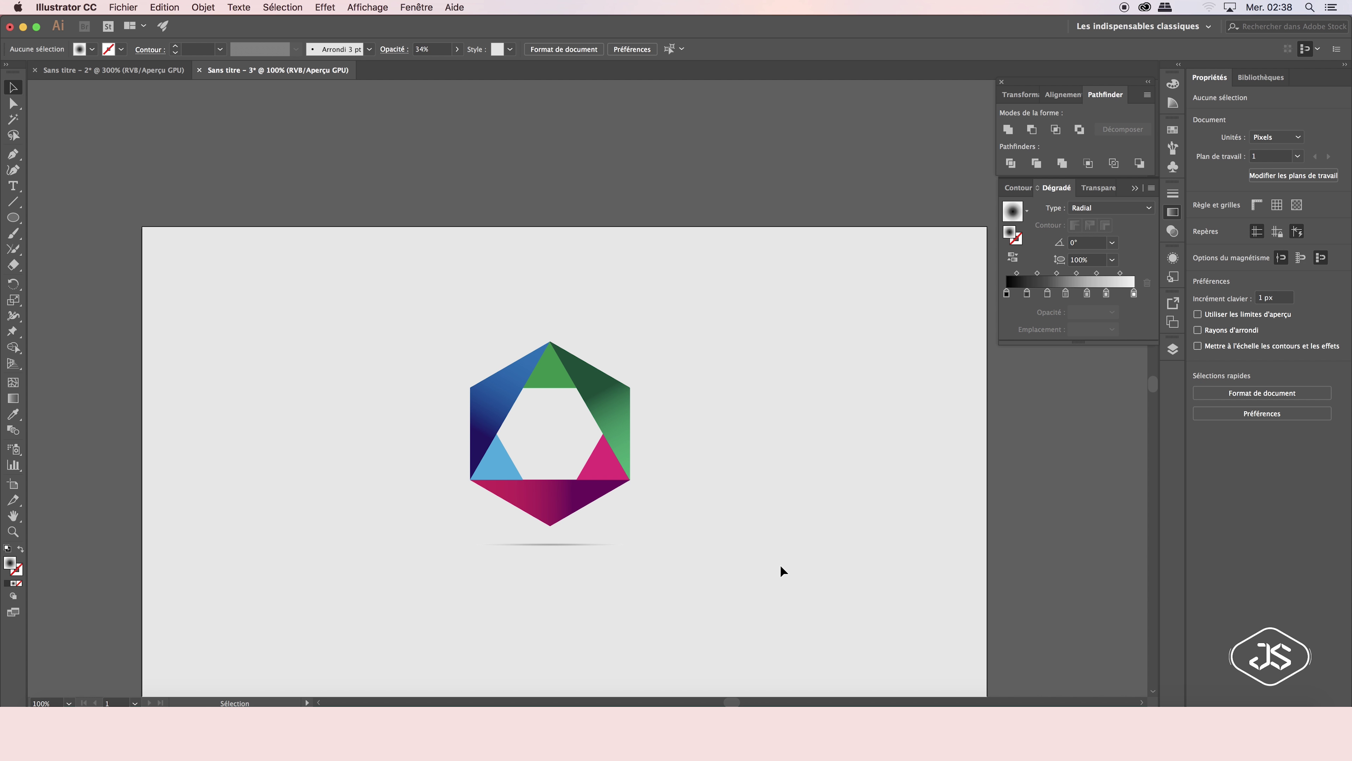
pyautogui.moveTo(444, 303); pyautogui.dragTo(682, 573)
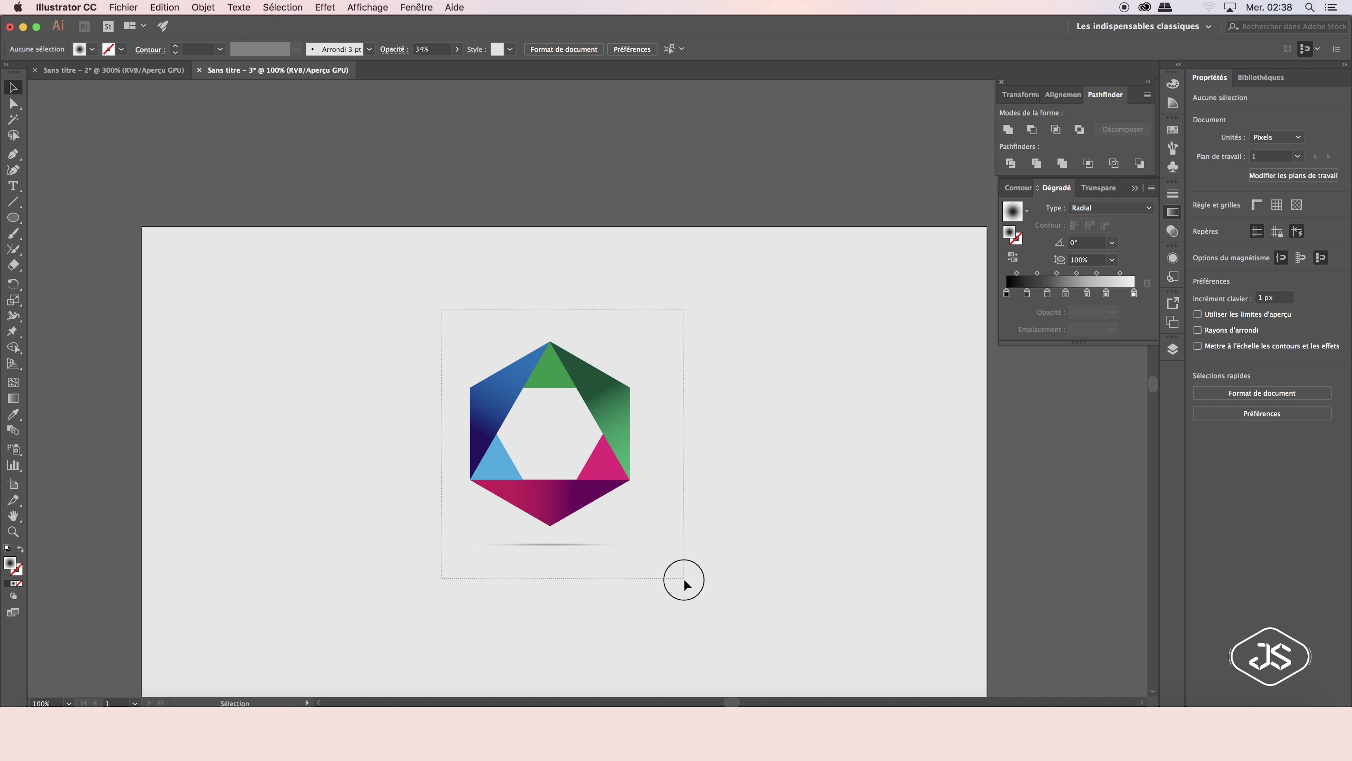
# - Group the hexagon with its shadow and align the group to the artboard's horizontal and vertical centre
pyautogui.rightClick(569, 491)
pyautogui.click(613, 571)
pyautogui.click(603, 49)
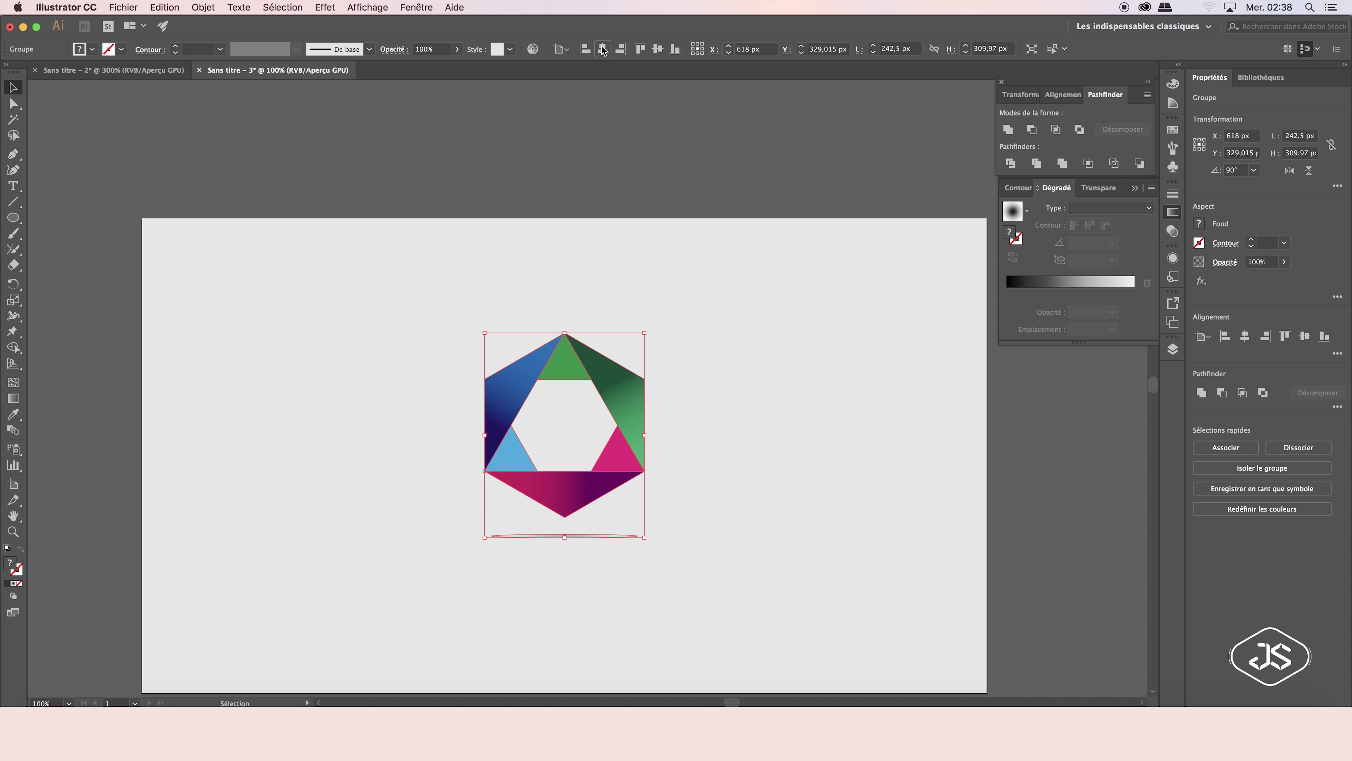
pyautogui.click(657, 49)
pyautogui.click(1020, 360)
pyautogui.scroll(-2, 922, 488)
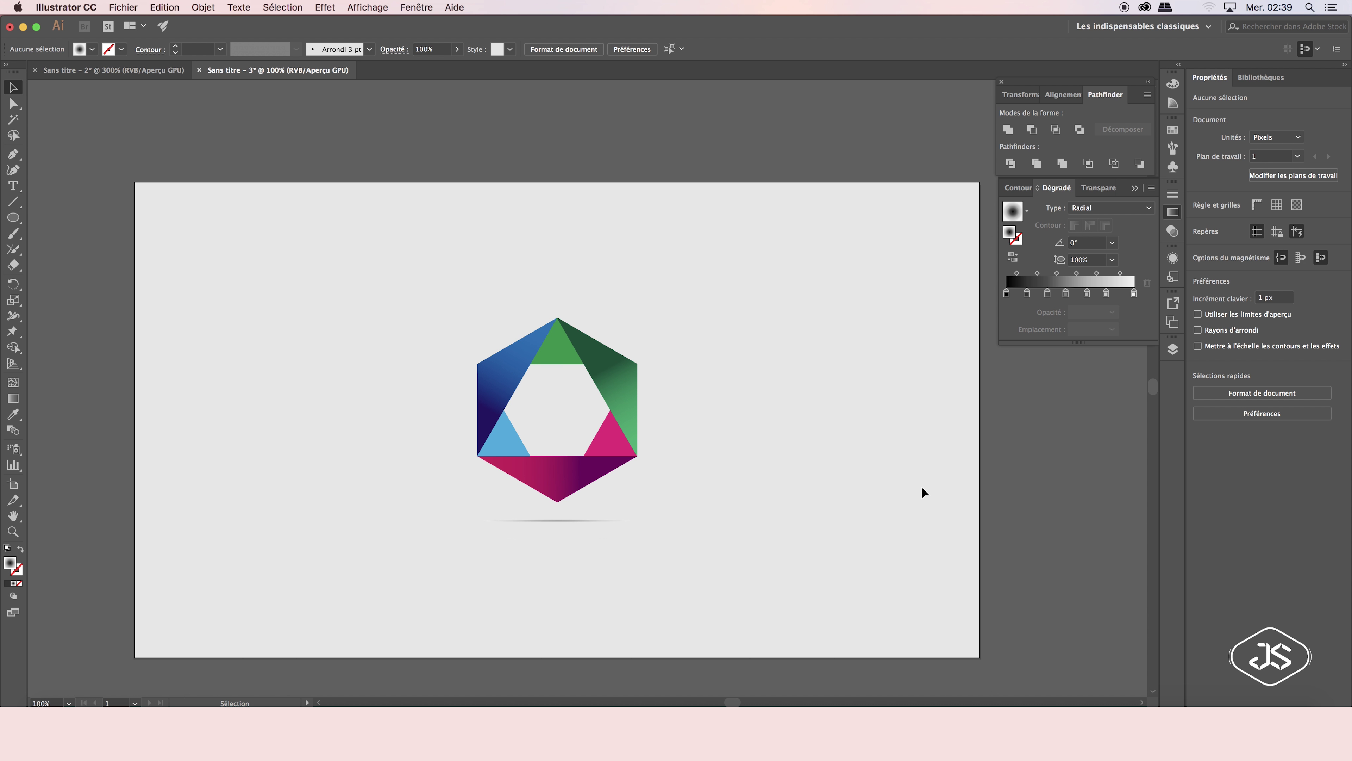